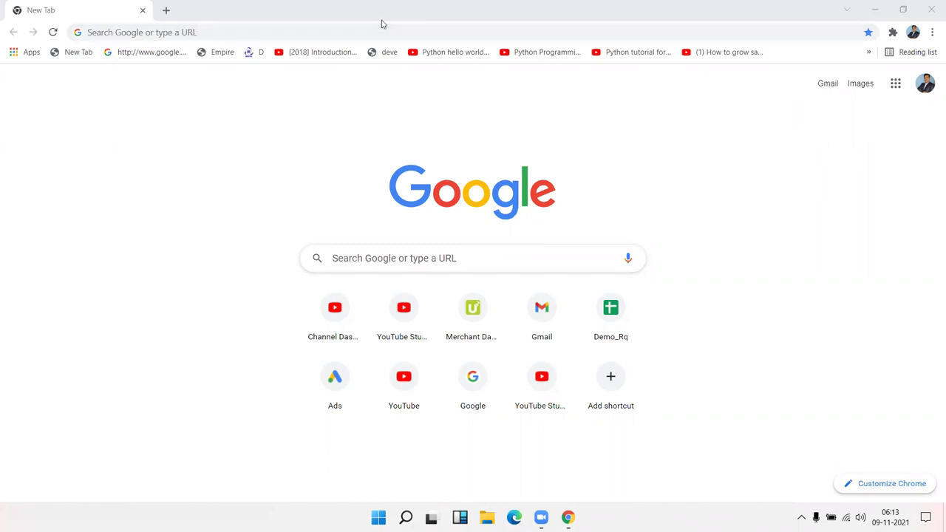
Step: Open drive.google.com/drive/my-drive in Chrome using the 'dr' address-bar autocompletion
{"action": "left_click", "coordinate": [363, 31]}
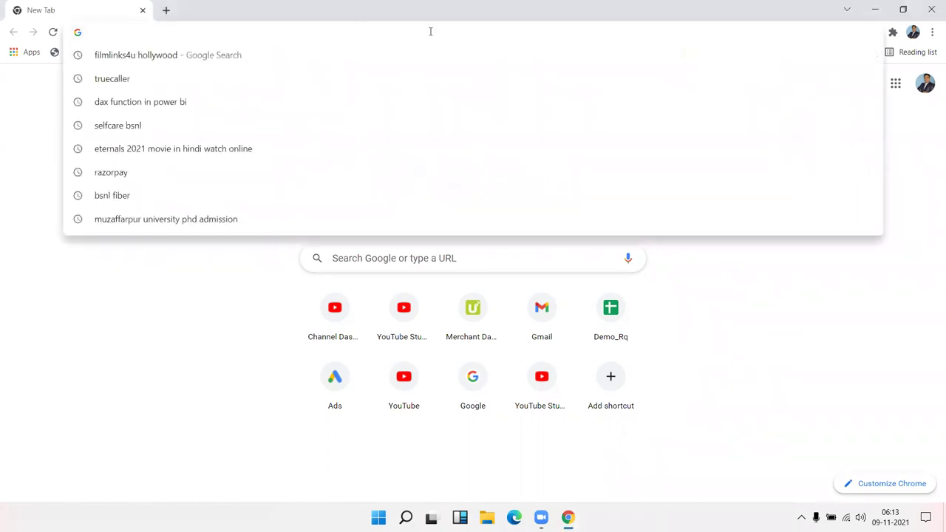
{"action": "type", "text": "dr"}
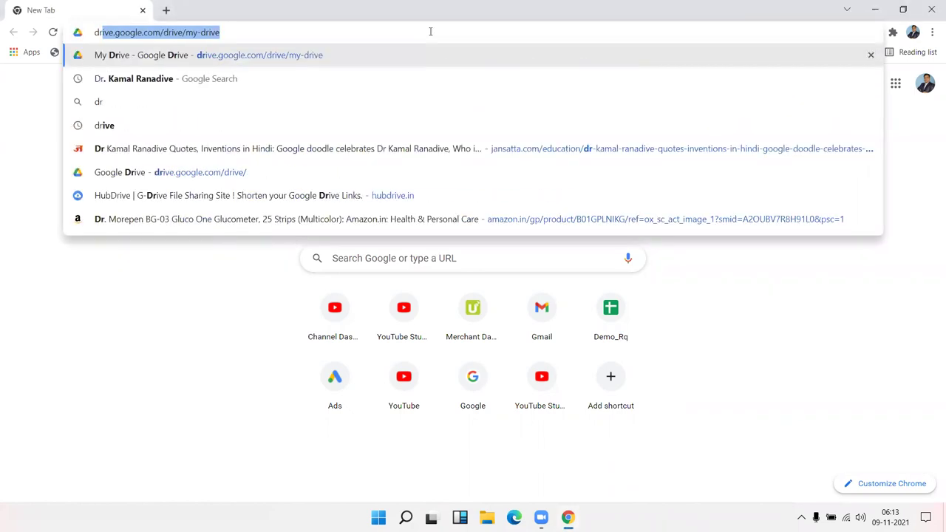
{"action": "key", "text": "Return"}
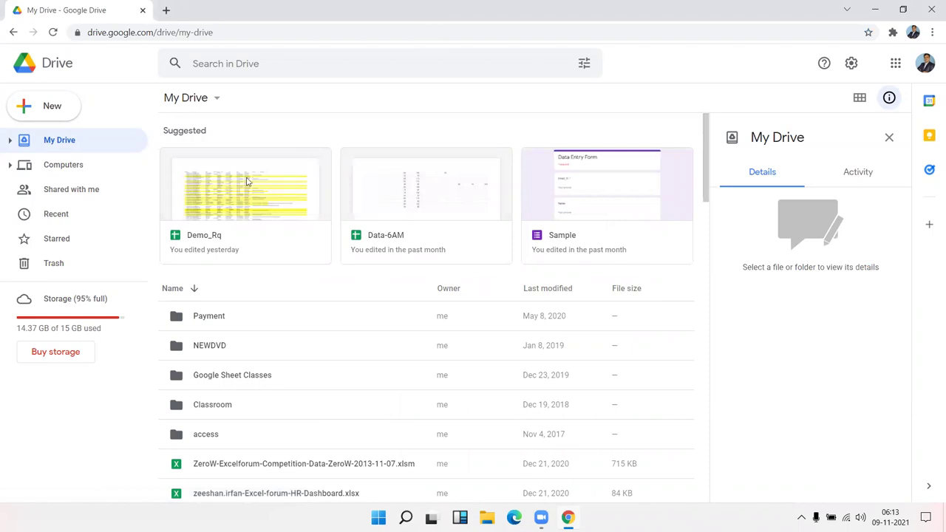
Step: Browse the My Drive file list, then bring up the New creation menu
{"action": "scroll", "coordinate": [299, 318], "scroll_direction": "down", "scroll_amount": 4}
{"action": "scroll", "coordinate": [299, 318], "scroll_direction": "down", "scroll_amount": 1}
{"action": "scroll", "coordinate": [299, 317], "scroll_direction": "down", "scroll_amount": 3}
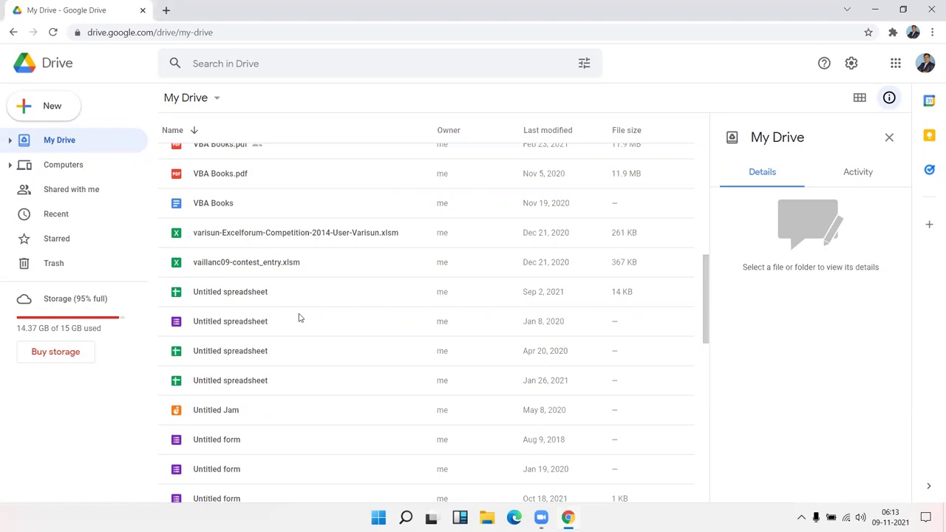
{"action": "scroll", "coordinate": [285, 305], "scroll_direction": "up", "scroll_amount": 10}
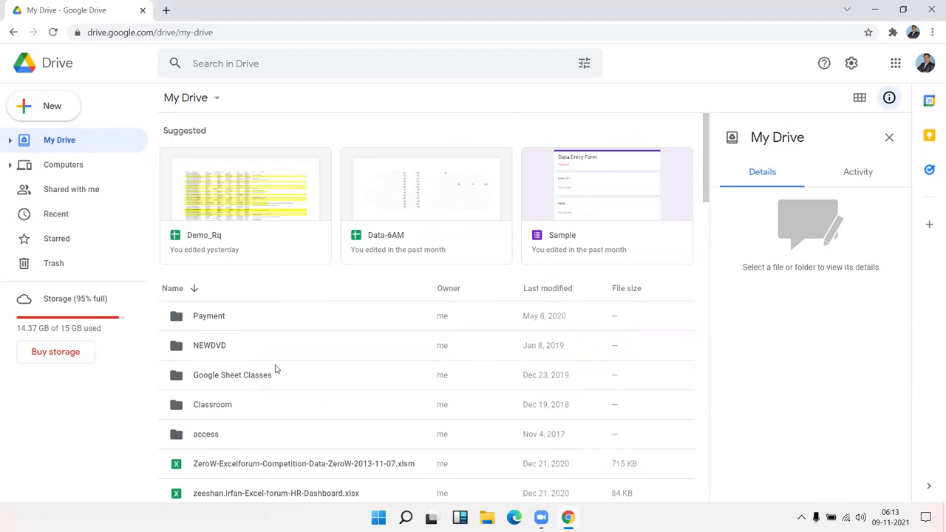
{"action": "scroll", "coordinate": [308, 357], "scroll_direction": "down", "scroll_amount": 5}
{"action": "scroll", "coordinate": [308, 358], "scroll_direction": "down", "scroll_amount": 5}
{"action": "scroll", "coordinate": [308, 358], "scroll_direction": "down", "scroll_amount": 5}
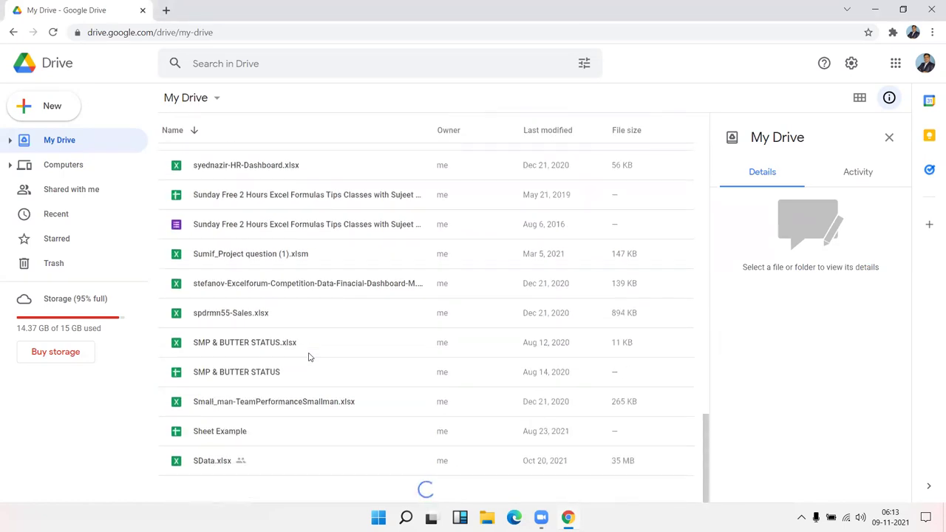
{"action": "scroll", "coordinate": [308, 357], "scroll_direction": "up", "scroll_amount": 5}
{"action": "scroll", "coordinate": [222, 259], "scroll_direction": "up", "scroll_amount": 10}
{"action": "left_click", "coordinate": [60, 112]}
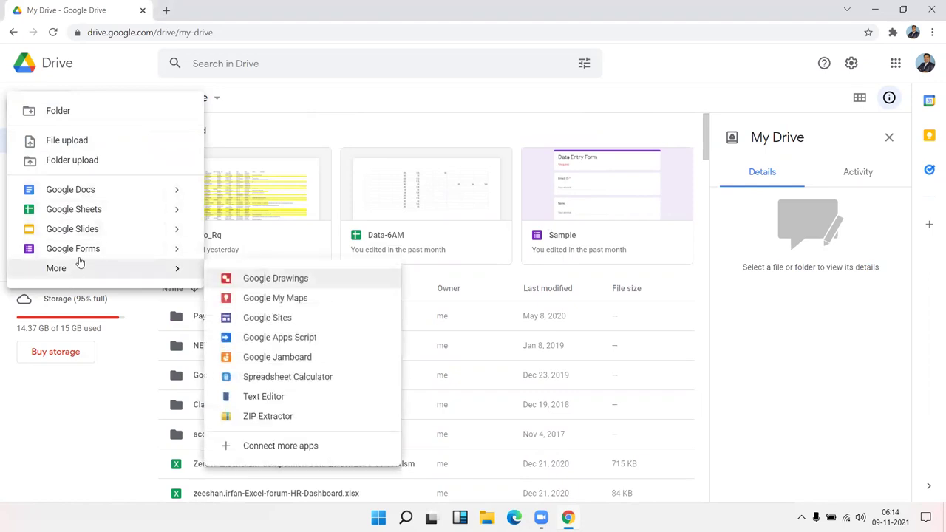
Step: Close the New menu and select the Data-6AM card among the suggested files
{"action": "mouse_move", "coordinate": [64, 270]}
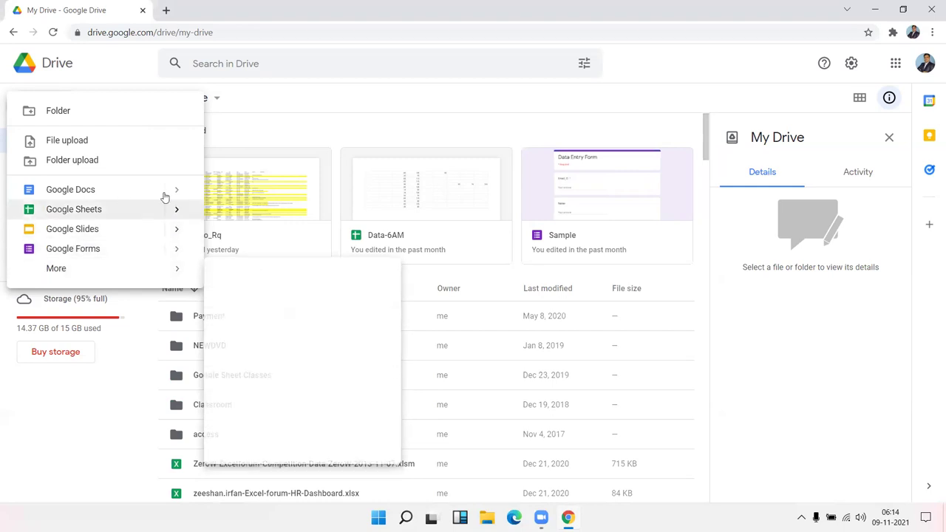
{"action": "left_click", "coordinate": [281, 105]}
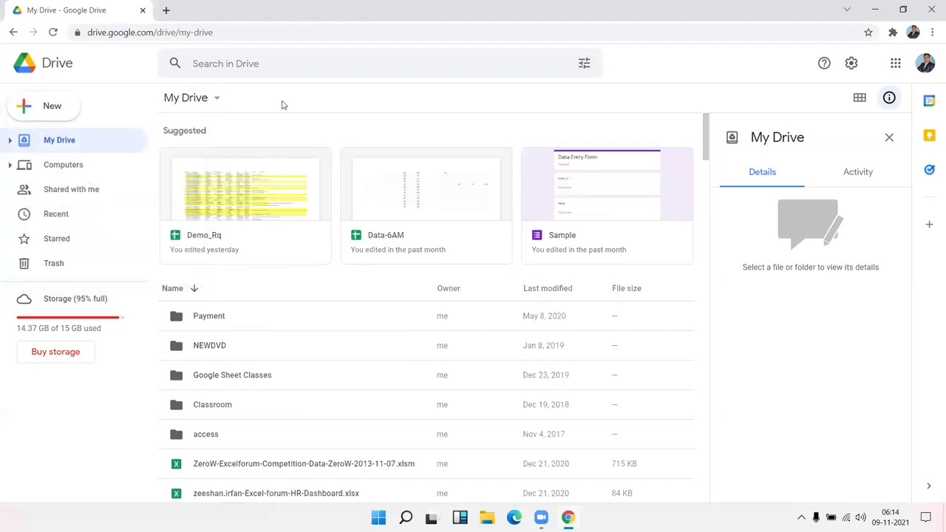
{"action": "left_click", "coordinate": [411, 211]}
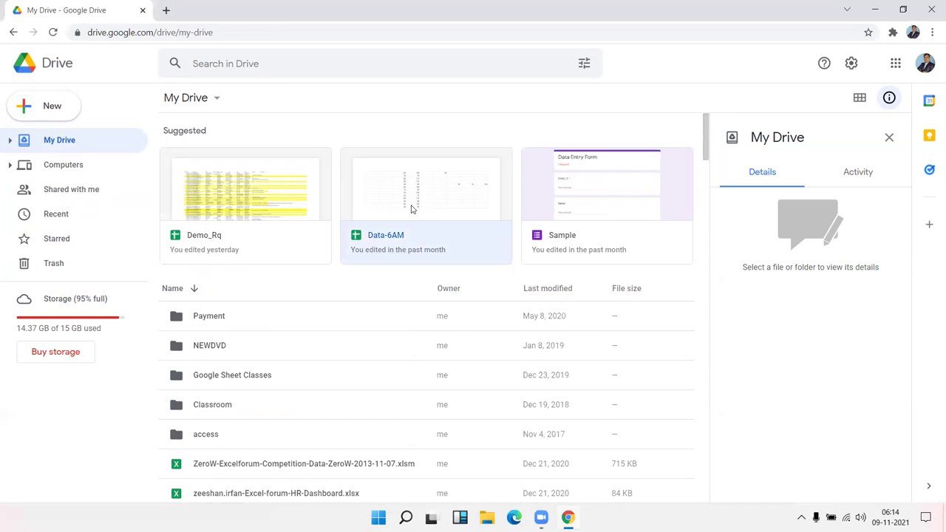
{"action": "double_click", "coordinate": [411, 209]}
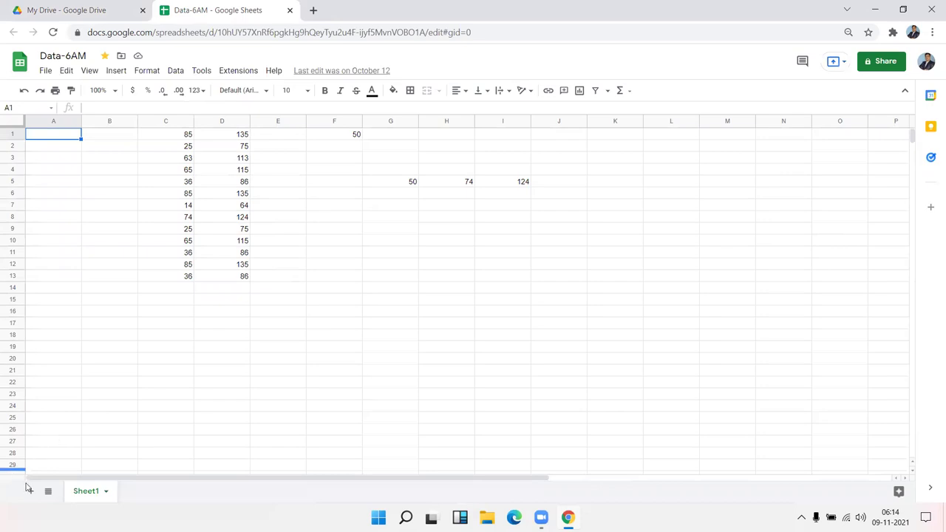
{"action": "mouse_move", "coordinate": [435, 376]}
{"action": "left_mouse_down"}
{"action": "mouse_move", "coordinate": [169, 158]}
{"action": "mouse_move", "coordinate": [159, 136]}
{"action": "left_mouse_up"}
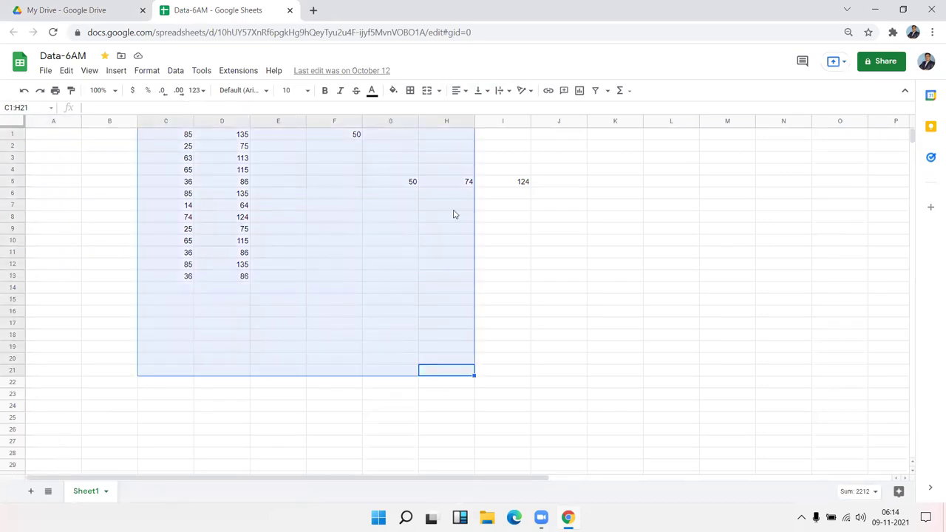
{"action": "left_click", "coordinate": [291, 10]}
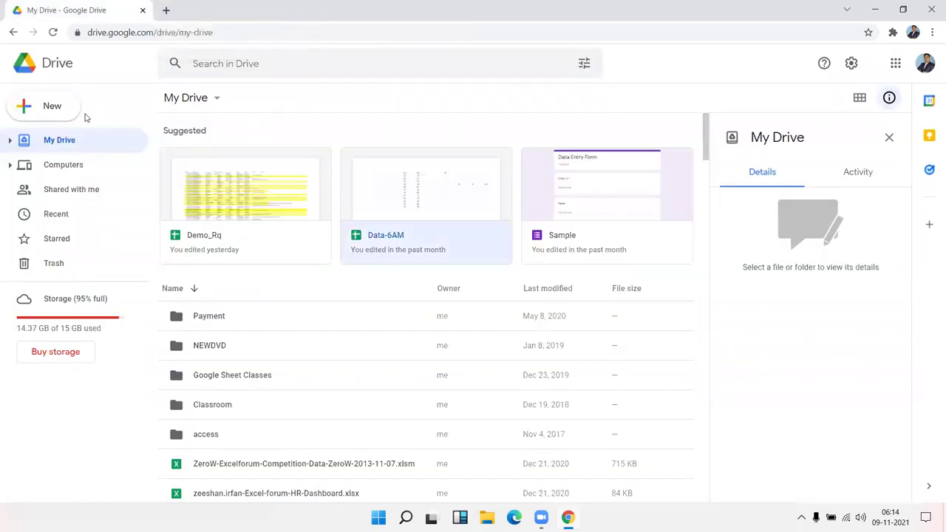
Step: Create a blank Google Sheets spreadsheet from Drive's New menu
{"action": "left_click", "coordinate": [58, 114]}
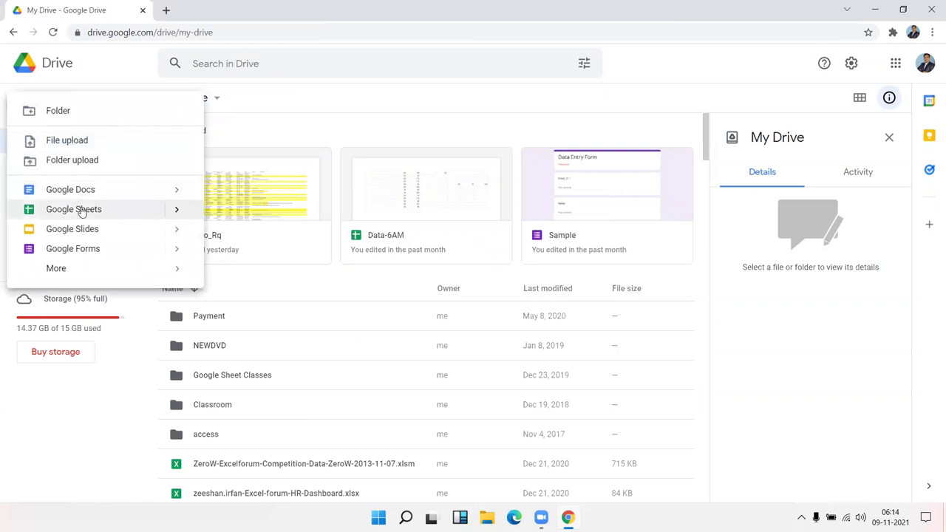
{"action": "left_click", "coordinate": [81, 210]}
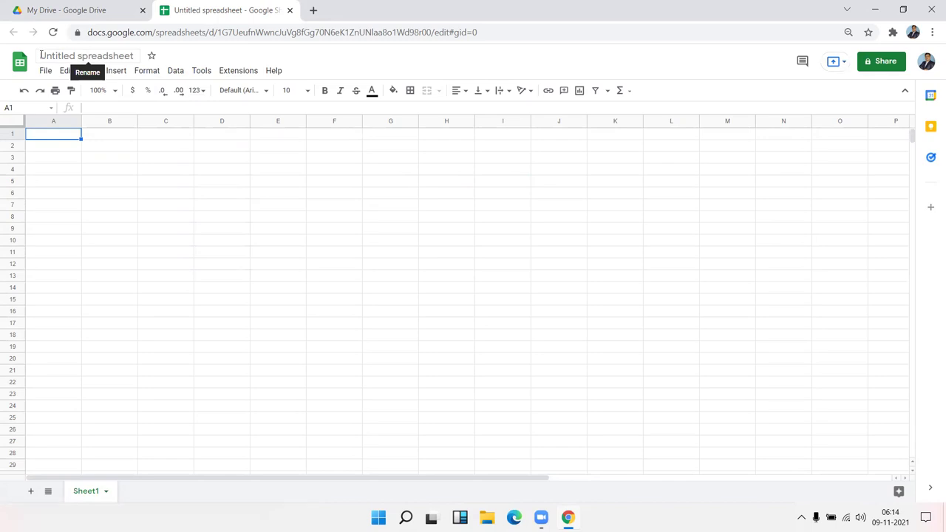
Step: Rename the Untitled spreadsheet to 'Data P'
{"action": "left_click", "coordinate": [41, 56]}
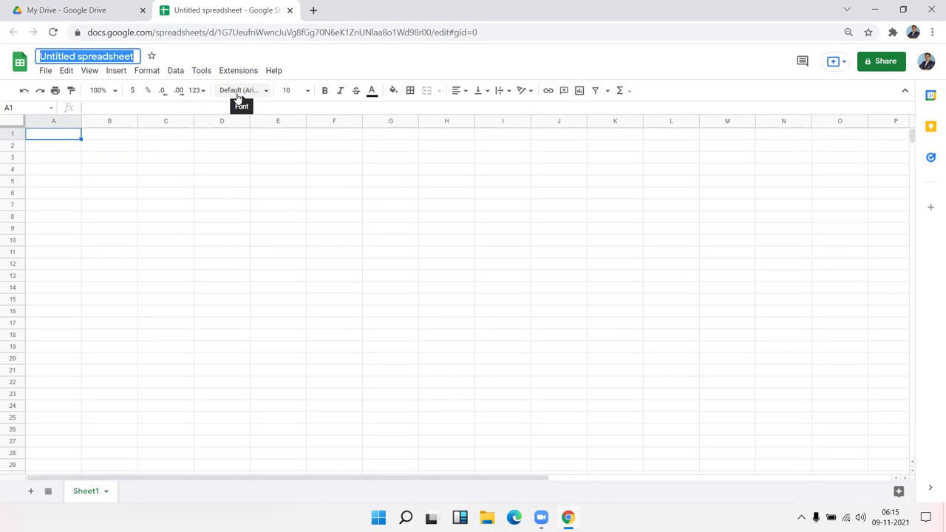
{"action": "type", "text": "Data"}
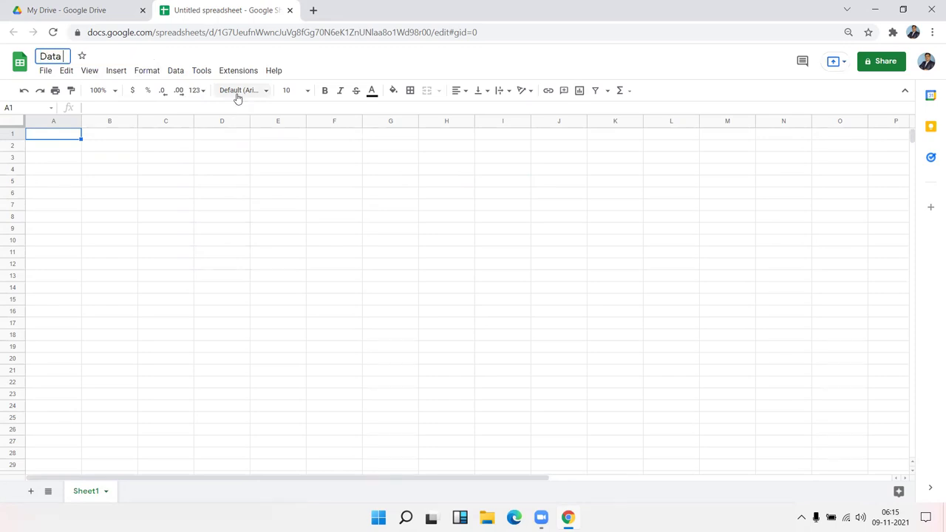
{"action": "type", "text": " P"}
{"action": "left_click", "coordinate": [203, 150]}
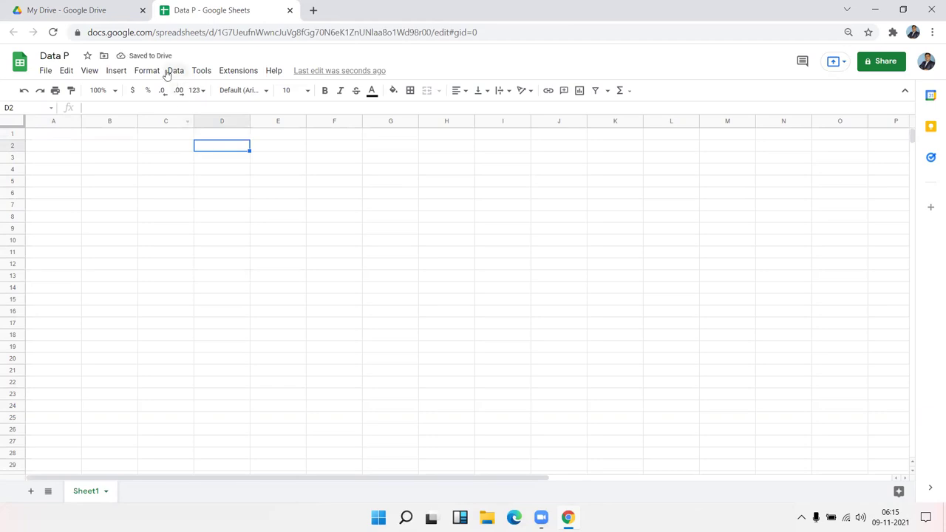
Step: Reload My Drive and search 'data- p' to confirm the new Data P spreadsheet is listed
{"action": "left_click", "coordinate": [74, 9]}
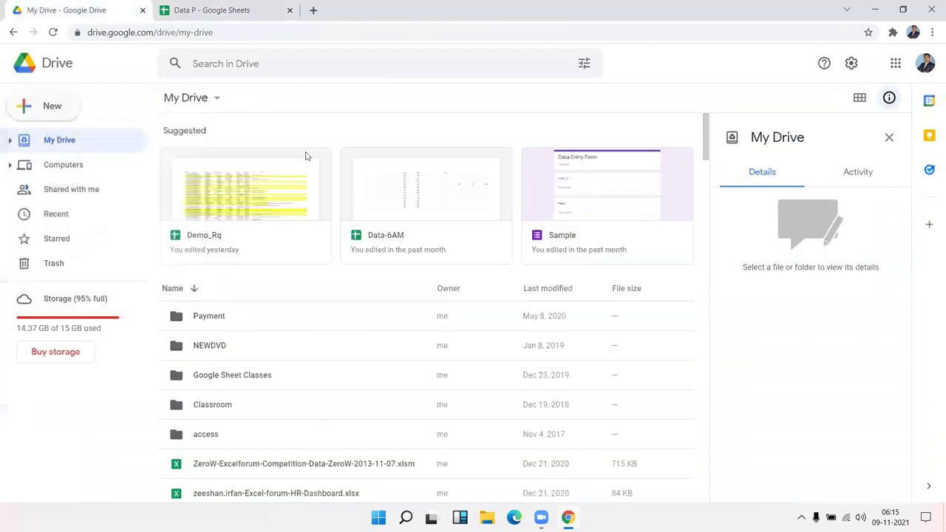
{"action": "left_click", "coordinate": [54, 32]}
{"action": "left_click", "coordinate": [278, 65]}
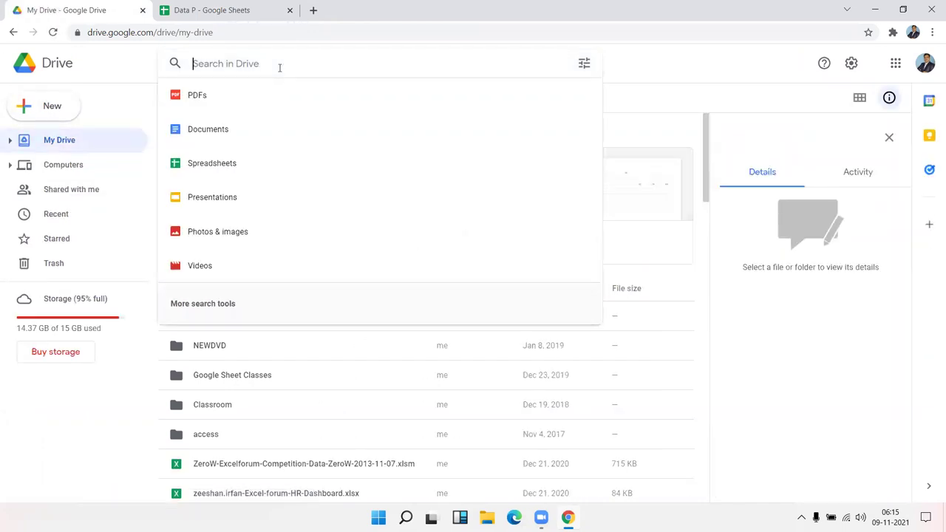
{"action": "type", "text": "data-"}
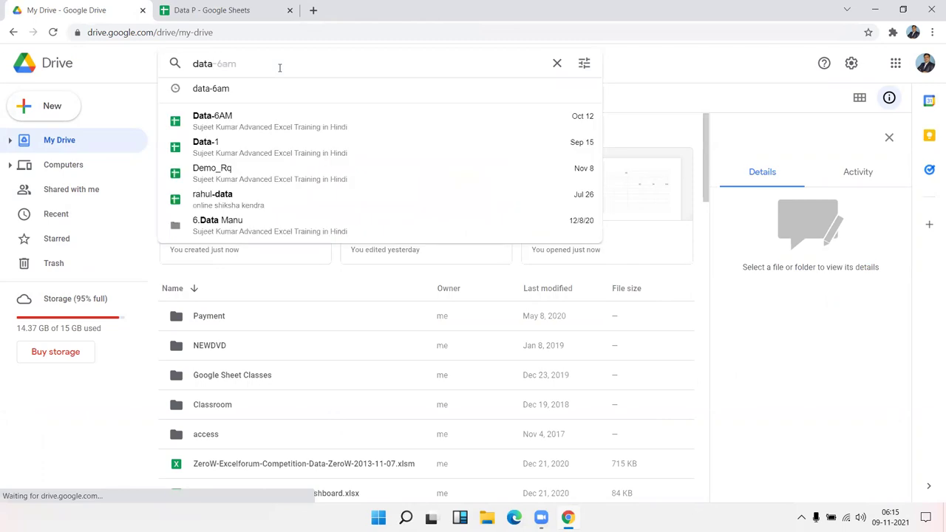
{"action": "type", "text": " p"}
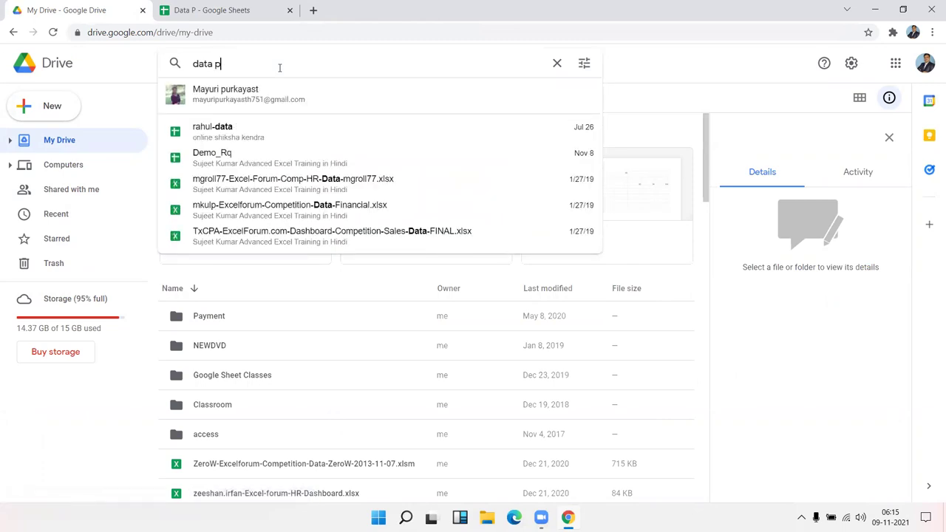
{"action": "key", "text": "Escape"}
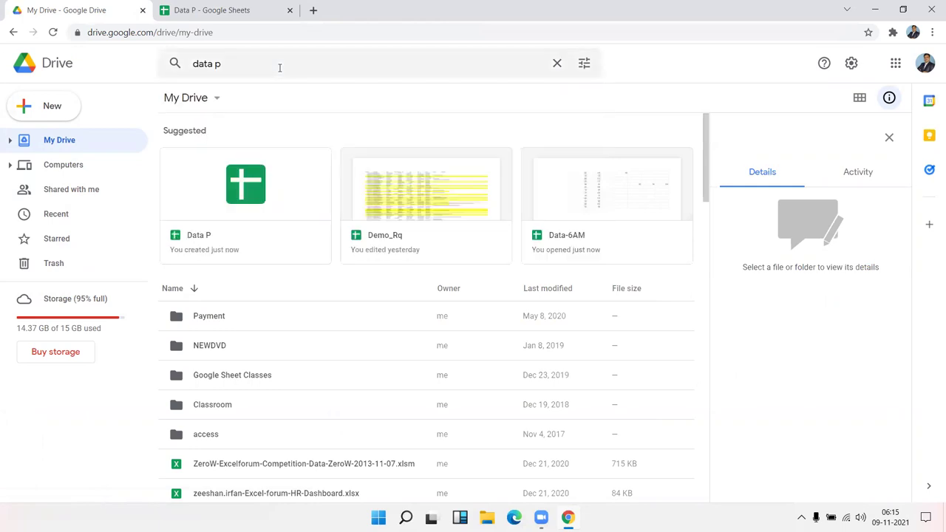
{"action": "left_click", "coordinate": [192, 10]}
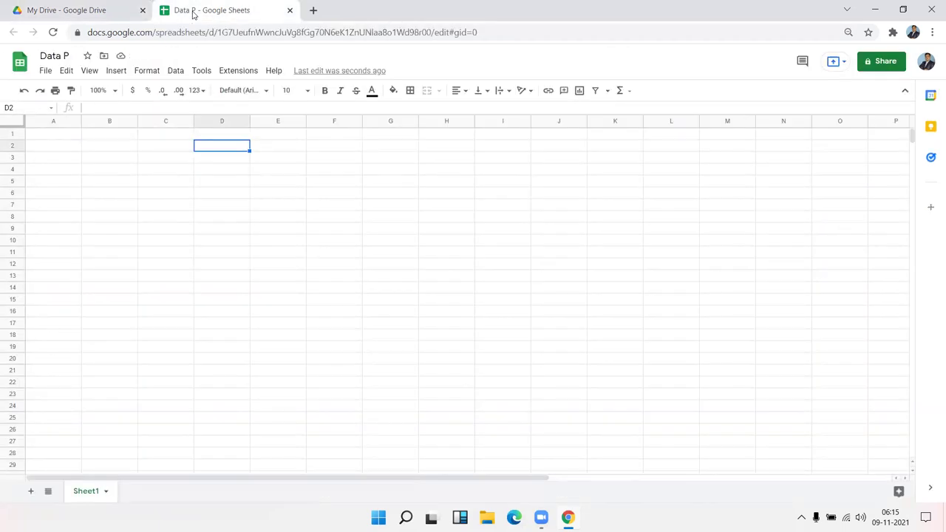
{"action": "left_click", "coordinate": [175, 151]}
{"action": "left_click", "coordinate": [91, 146]}
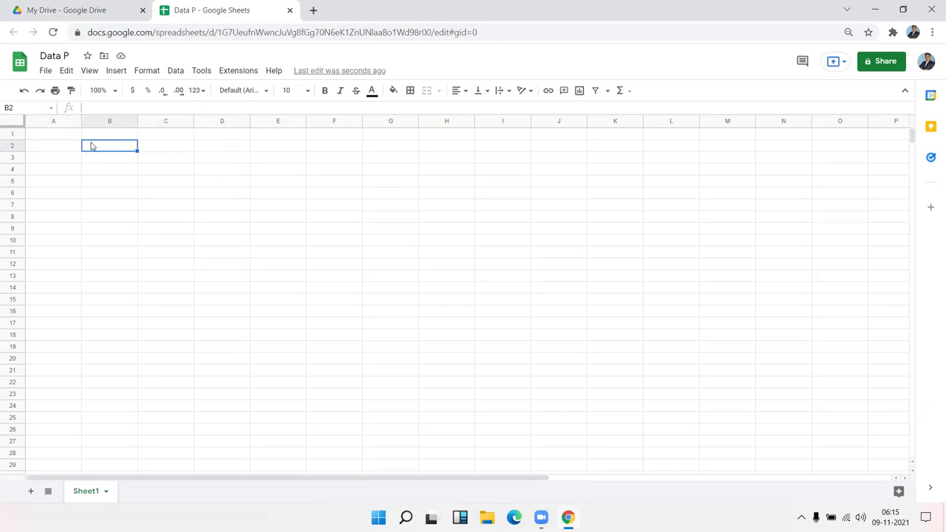
{"action": "left_click", "coordinate": [51, 71]}
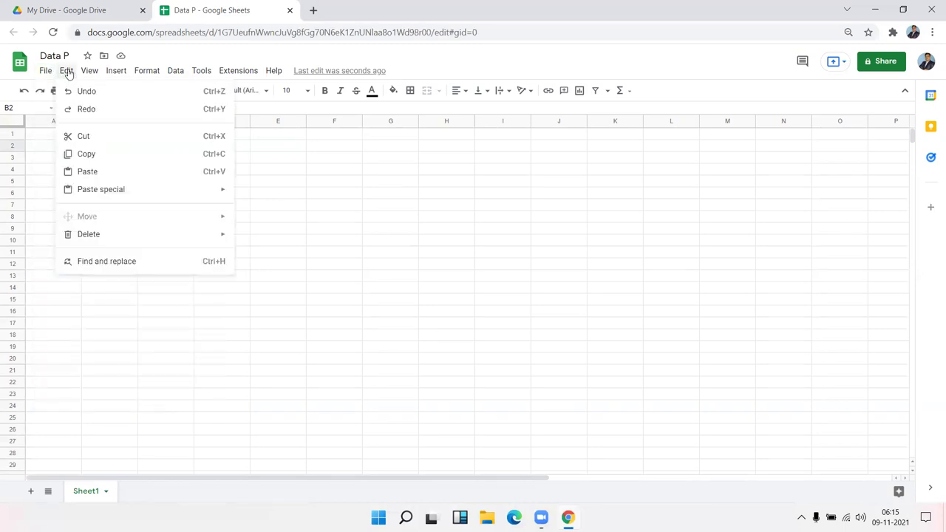
{"action": "left_click", "coordinate": [66, 71]}
{"action": "left_click", "coordinate": [87, 71]}
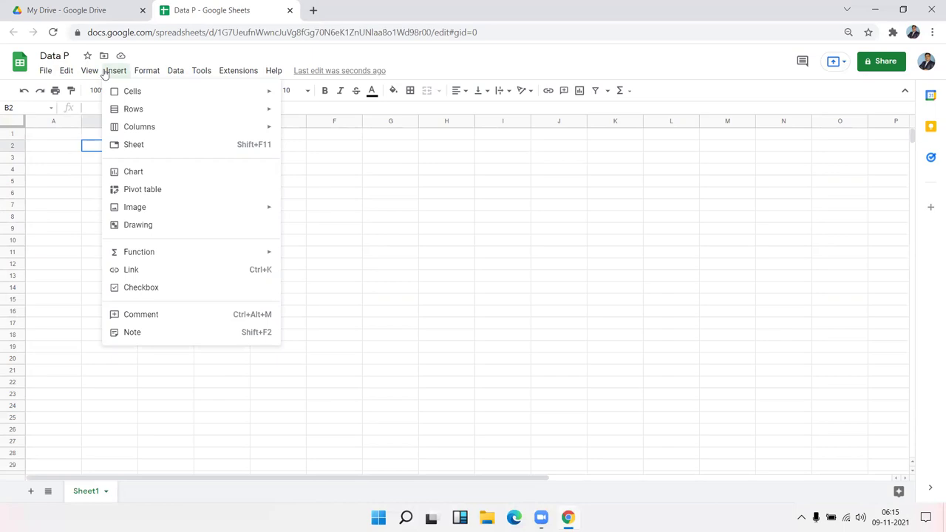
{"action": "mouse_move", "coordinate": [140, 76]}
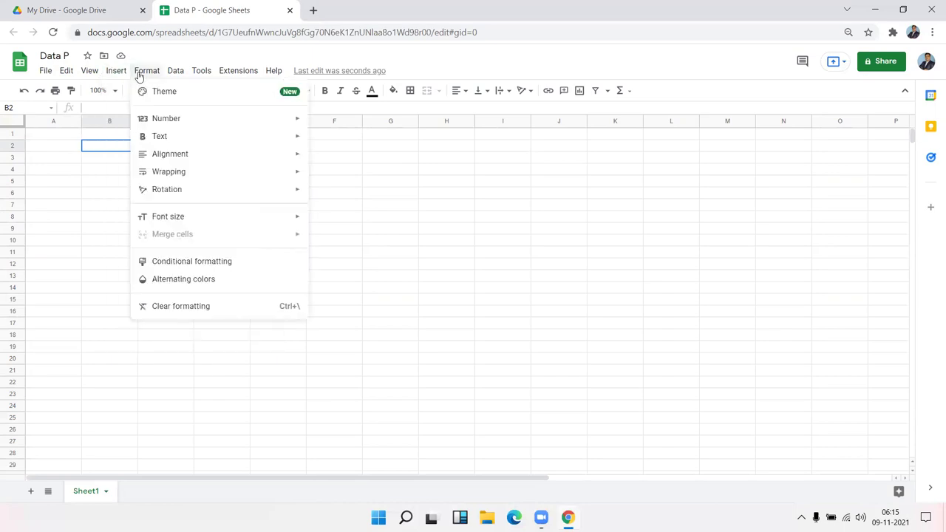
{"action": "left_click", "coordinate": [173, 74]}
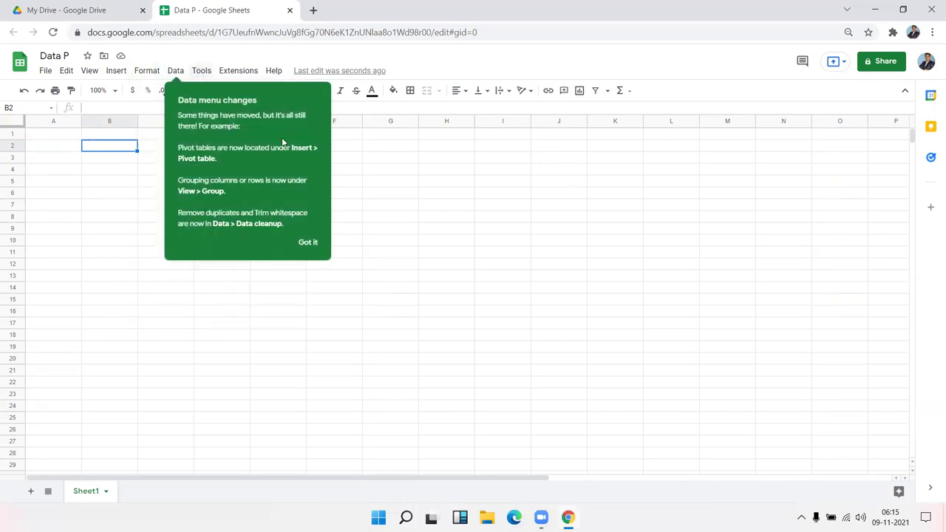
{"action": "left_click", "coordinate": [310, 243]}
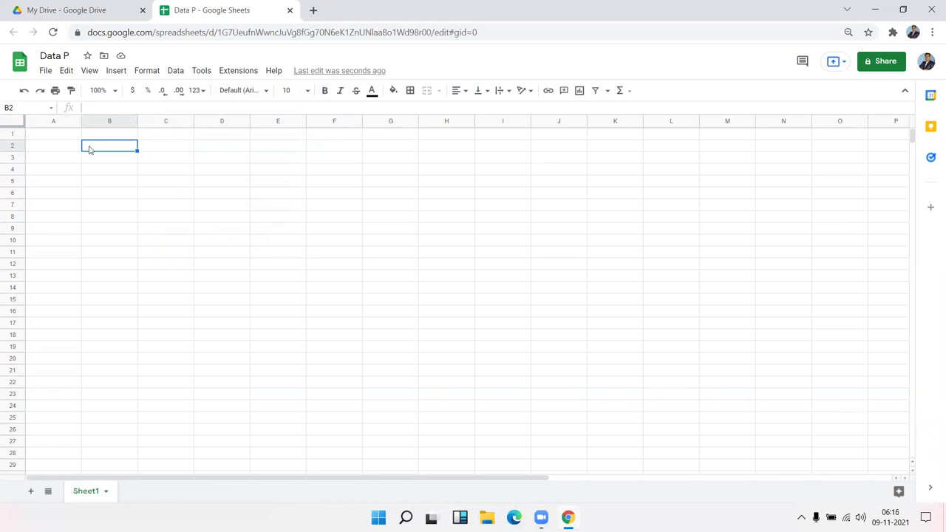
Step: Browse the File, Edit, View, Insert, Format and Data menus of the Data P spreadsheet
{"action": "left_click", "coordinate": [46, 71]}
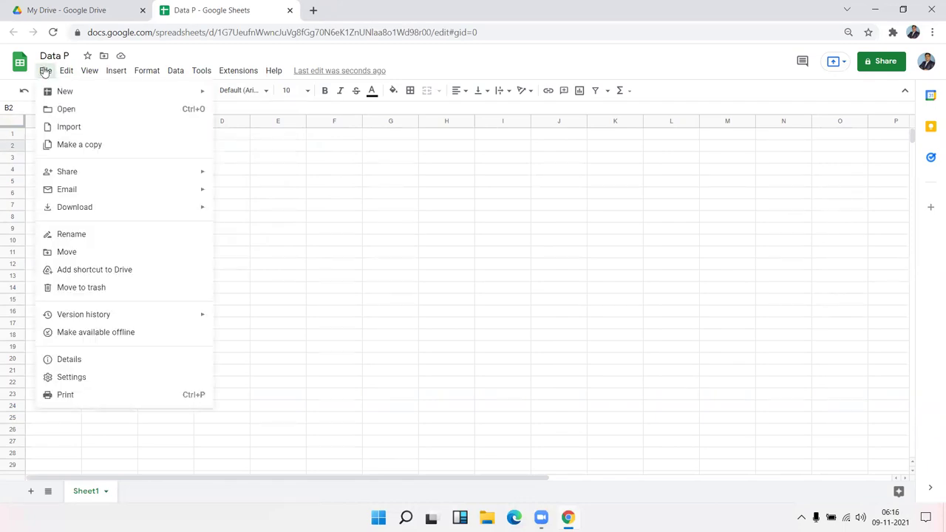
{"action": "mouse_move", "coordinate": [66, 74]}
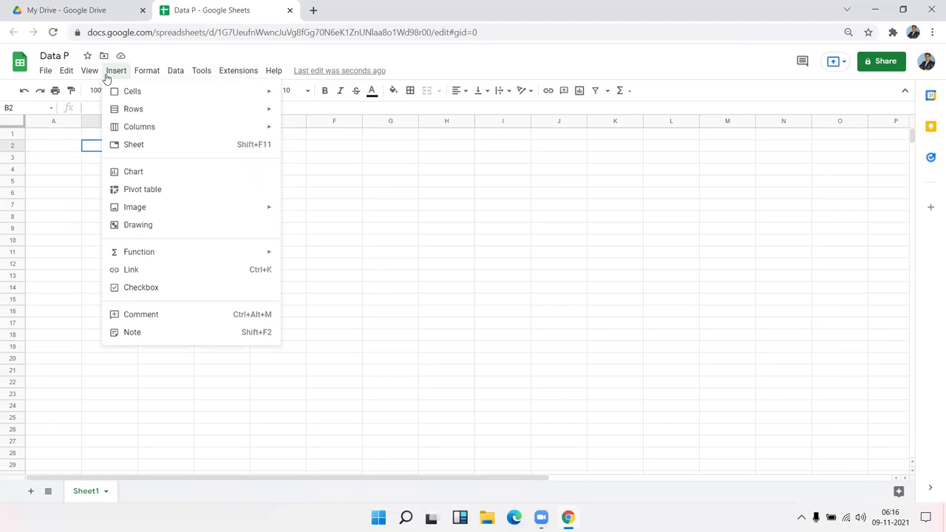
{"action": "mouse_move", "coordinate": [136, 77]}
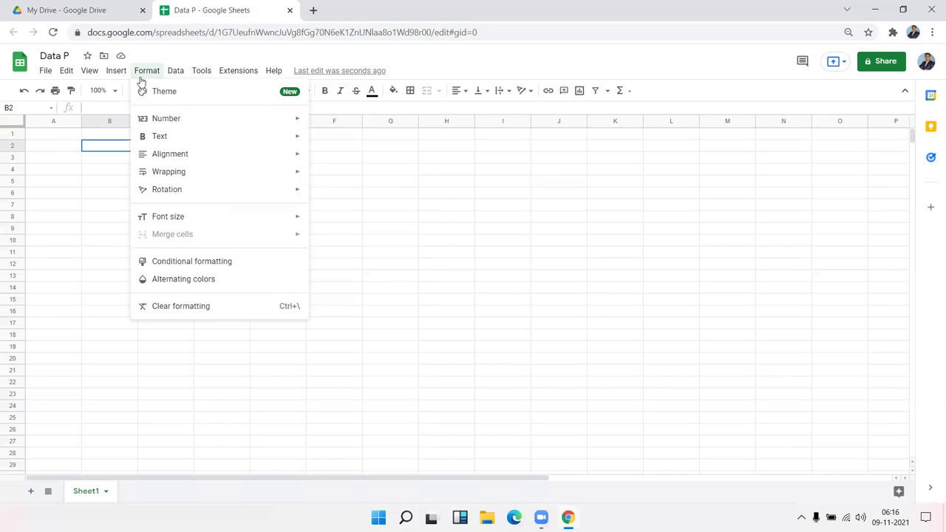
{"action": "mouse_move", "coordinate": [175, 79]}
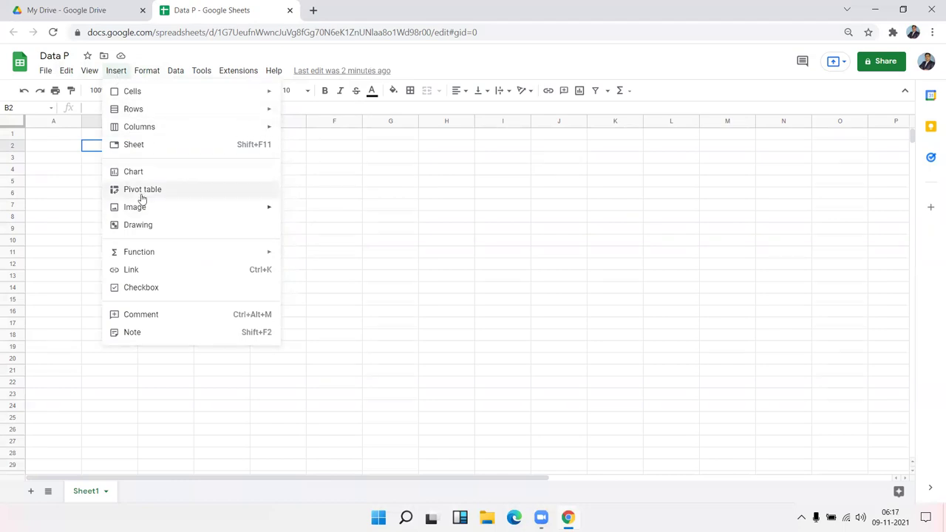
Step: Look over the Insert, Tools and Extensions > Add-ons menu options
{"action": "mouse_move", "coordinate": [203, 68]}
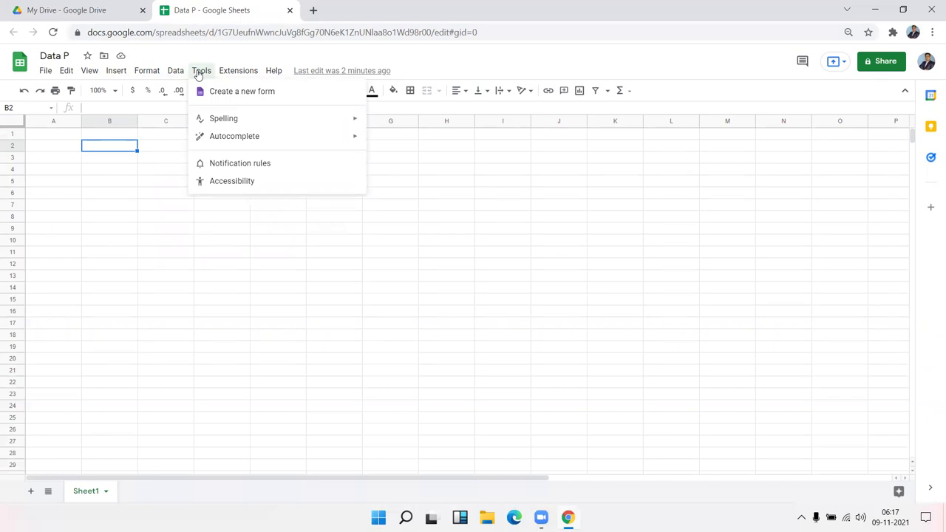
{"action": "mouse_move", "coordinate": [226, 79]}
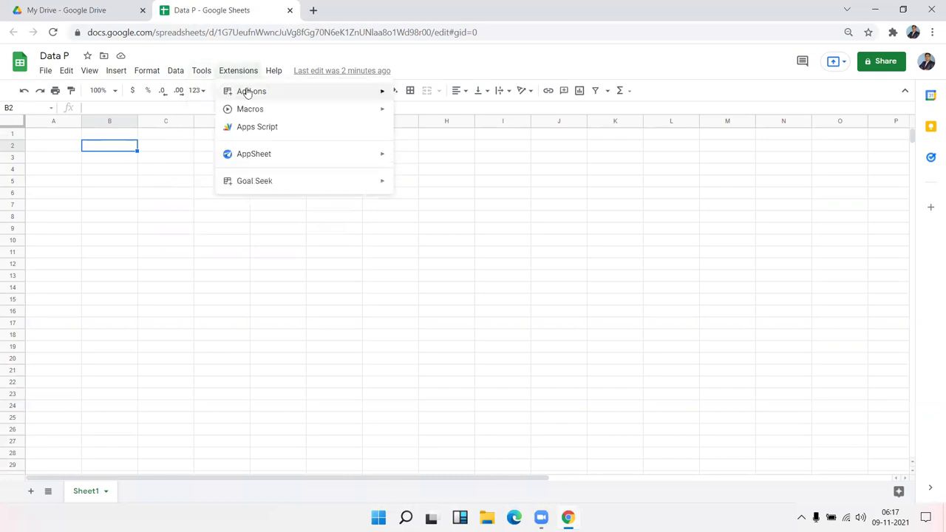
{"action": "mouse_move", "coordinate": [247, 92]}
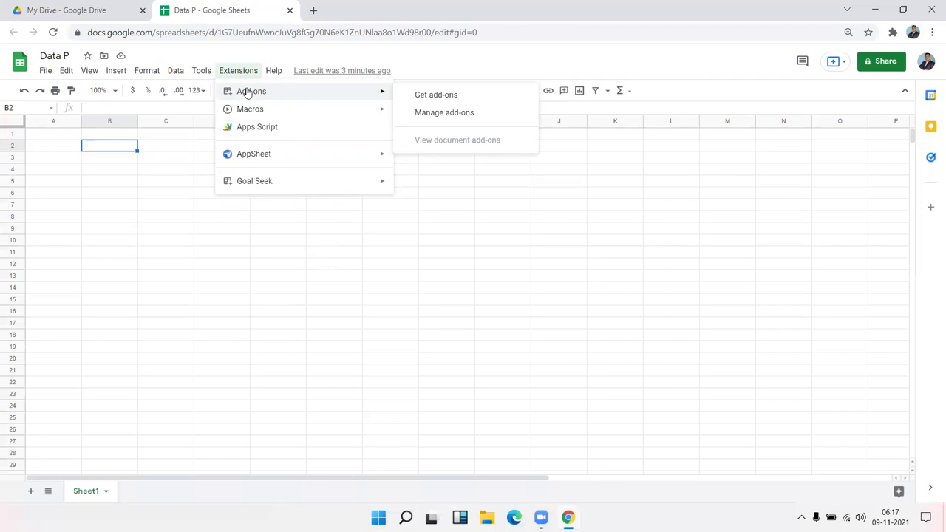
Step: Merge cells A1 through H4 and enter 'Daily Sales Report 2021 - Nov' as the title
{"action": "left_click", "coordinate": [53, 179]}
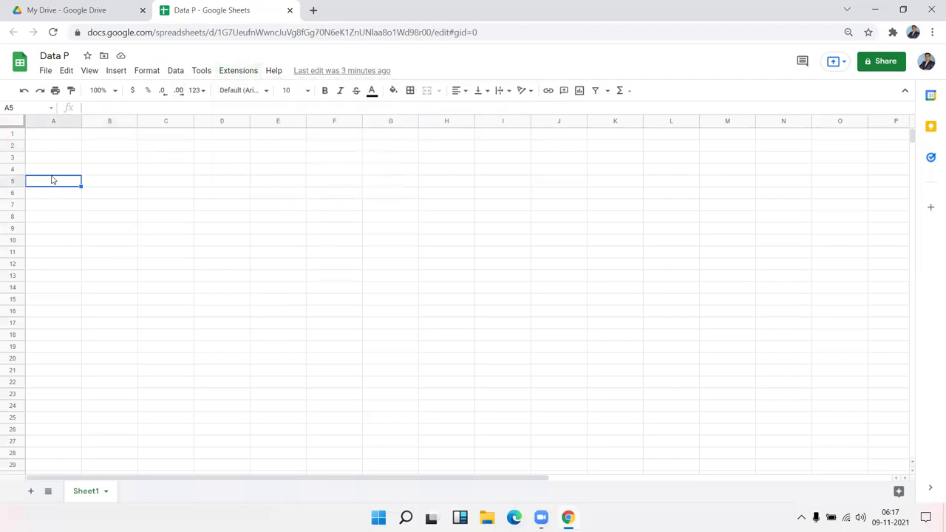
{"action": "left_click", "coordinate": [59, 140]}
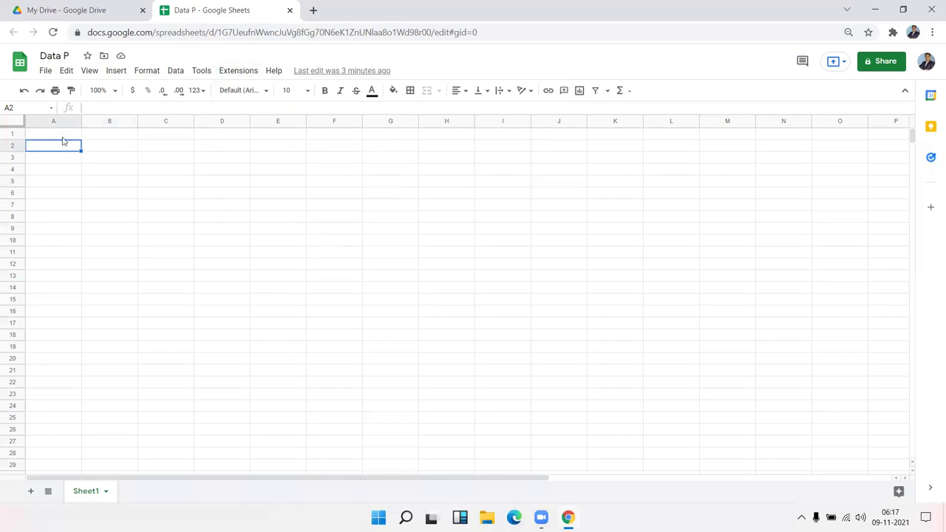
{"action": "mouse_move", "coordinate": [63, 135]}
{"action": "left_mouse_down"}
{"action": "mouse_move", "coordinate": [442, 180]}
{"action": "mouse_move", "coordinate": [454, 171]}
{"action": "left_mouse_up"}
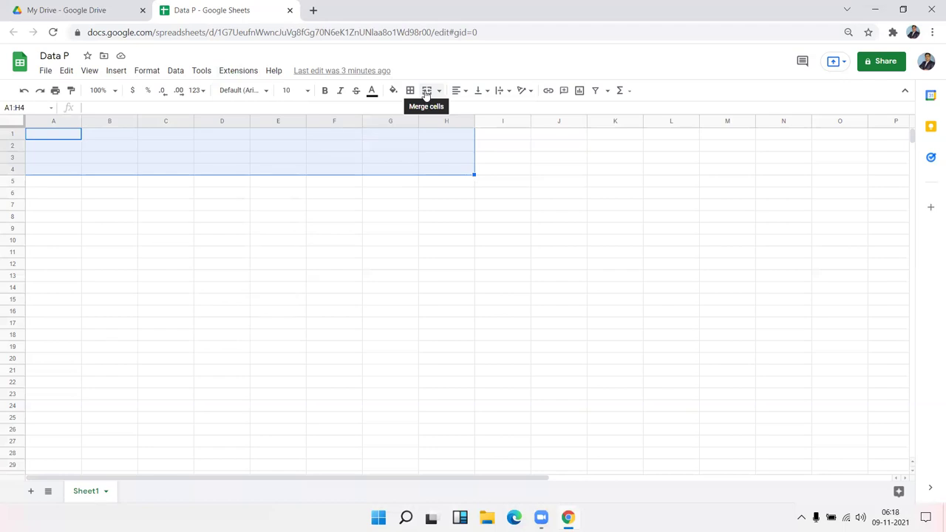
{"action": "left_click", "coordinate": [426, 90]}
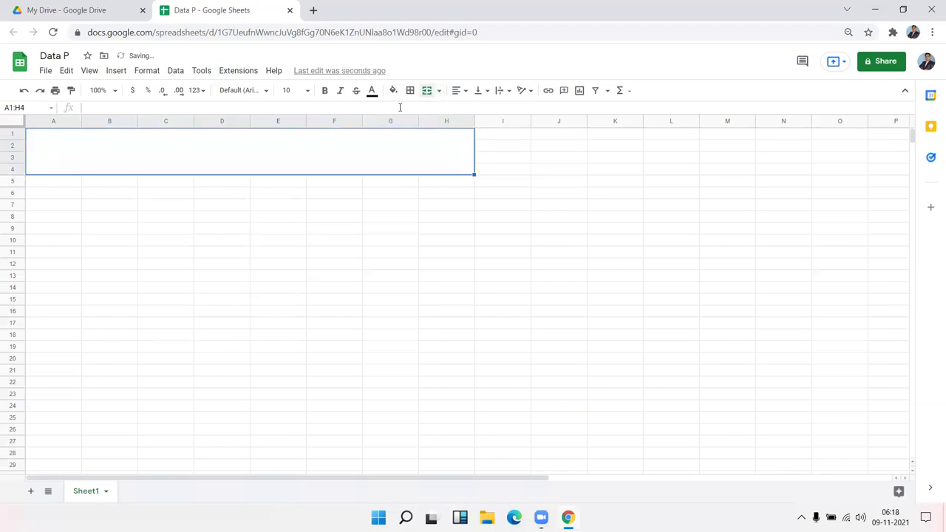
{"action": "type", "text": "Daily Sales Report 2021 - Nov"}
{"action": "key", "text": "Return"}
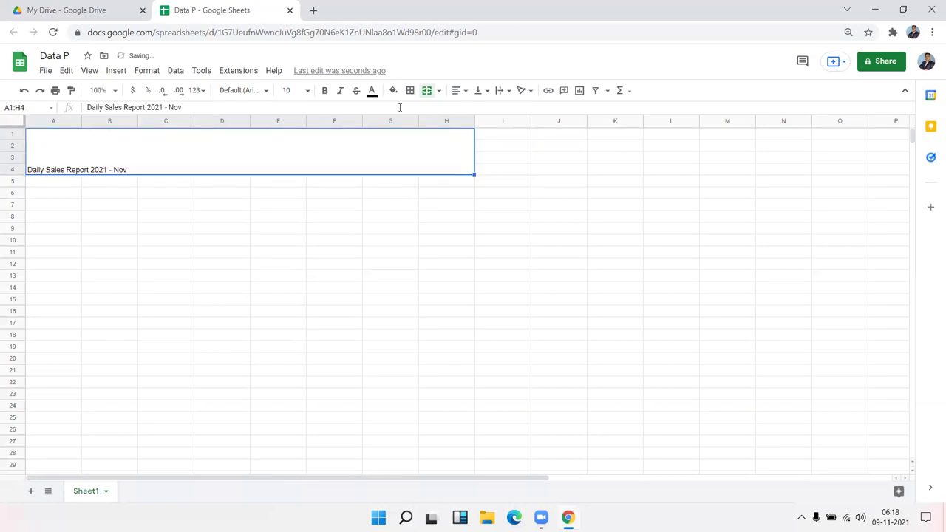
{"action": "key", "text": "Up"}
Step: Set the title font to Georgia at size 36
{"action": "left_click", "coordinate": [202, 96]}
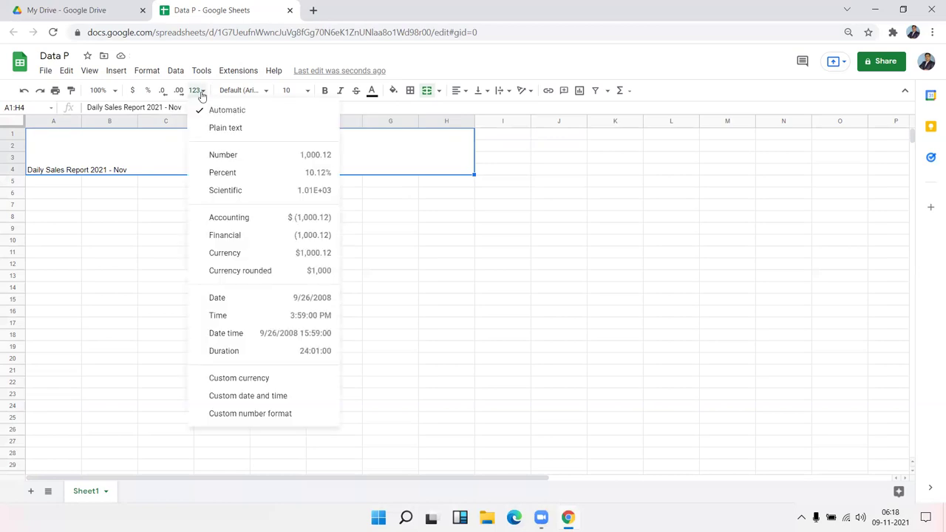
{"action": "left_click", "coordinate": [202, 95]}
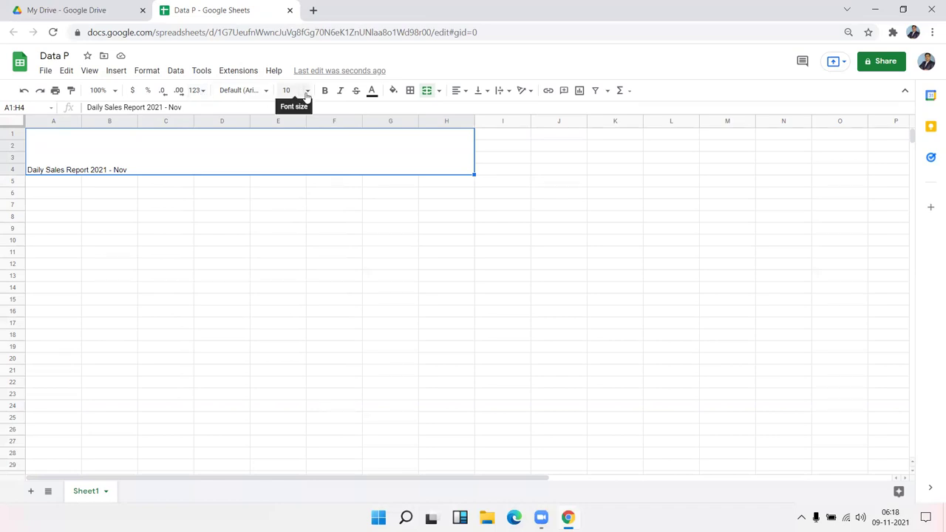
{"action": "left_click", "coordinate": [235, 93]}
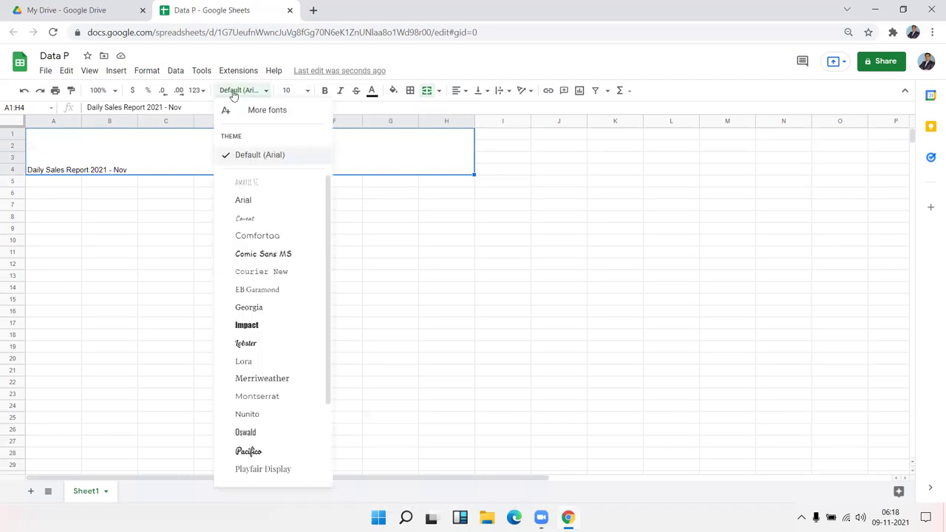
{"action": "left_click", "coordinate": [251, 308]}
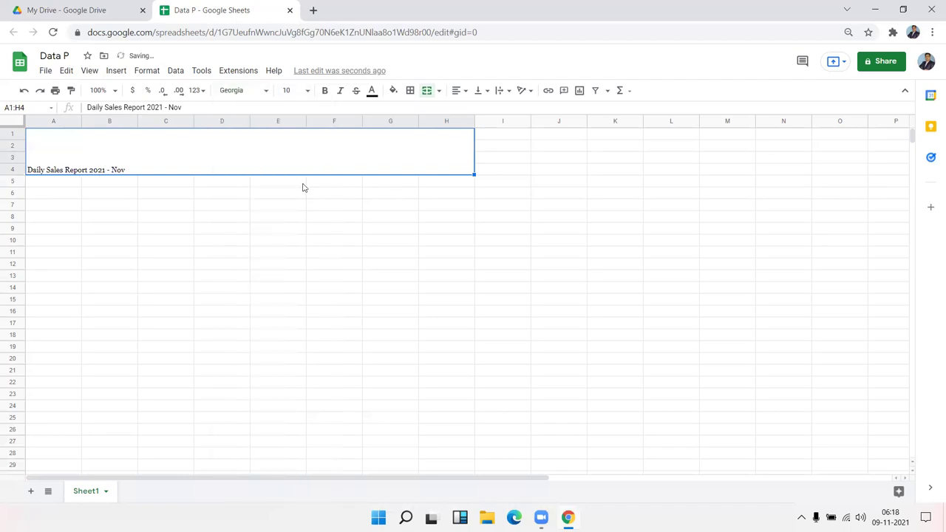
{"action": "left_click", "coordinate": [306, 92]}
{"action": "left_click", "coordinate": [287, 285]}
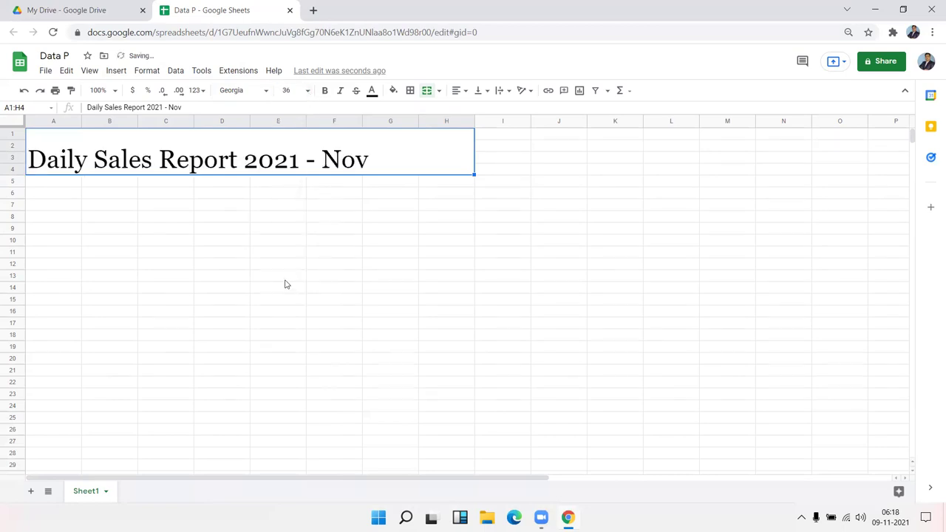
Step: Make the title bold and underlined with blue text on a cyan fill
{"action": "left_click", "coordinate": [325, 91]}
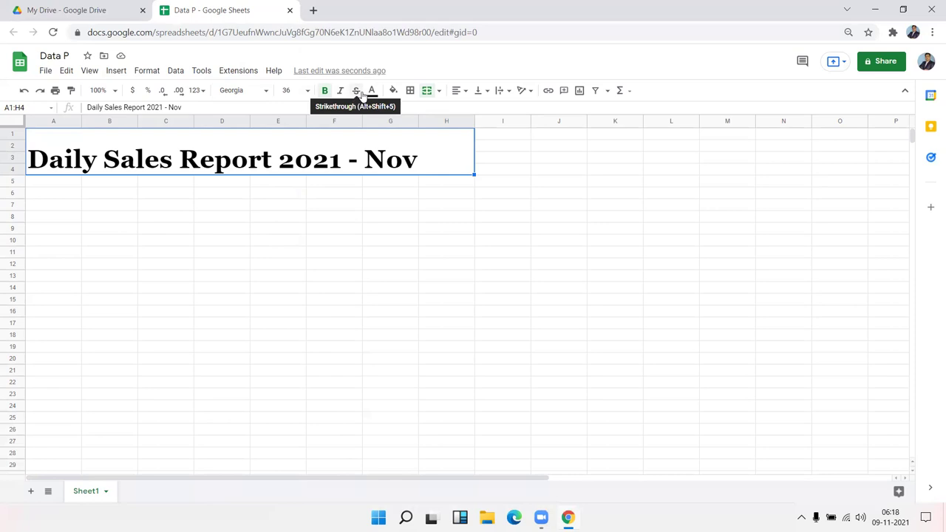
{"action": "left_click", "coordinate": [372, 92]}
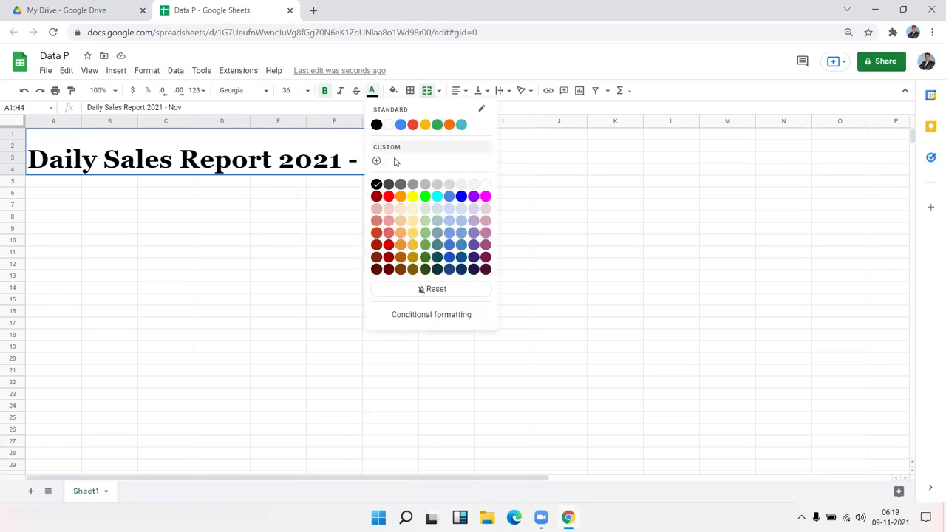
{"action": "left_click", "coordinate": [461, 196]}
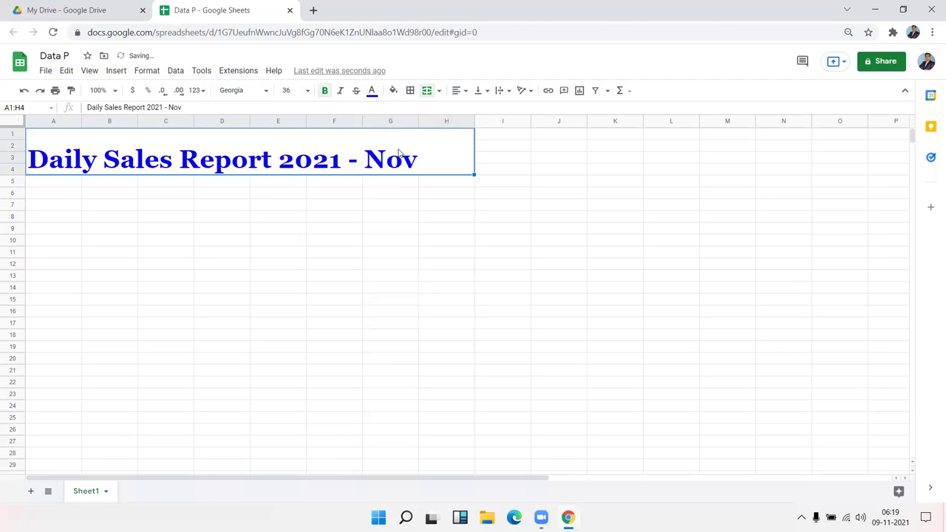
{"action": "left_click", "coordinate": [393, 90]}
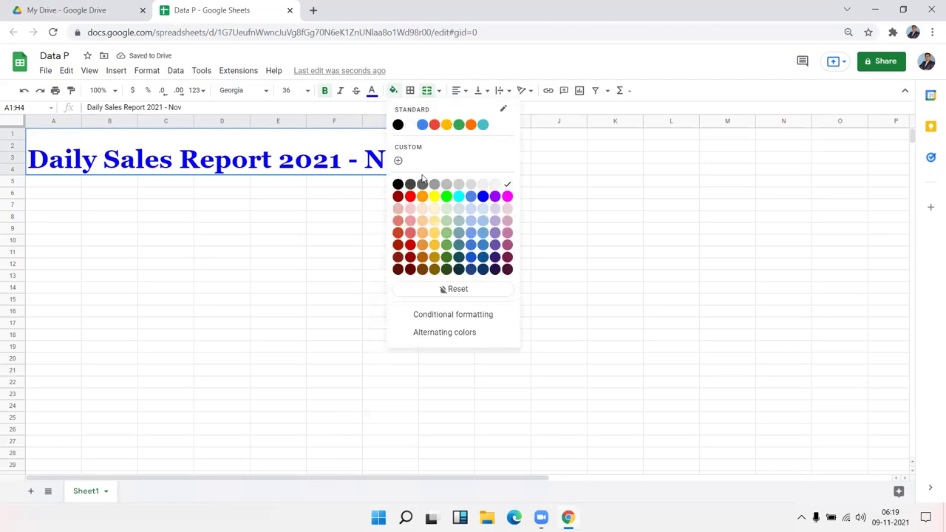
{"action": "left_click", "coordinate": [458, 197]}
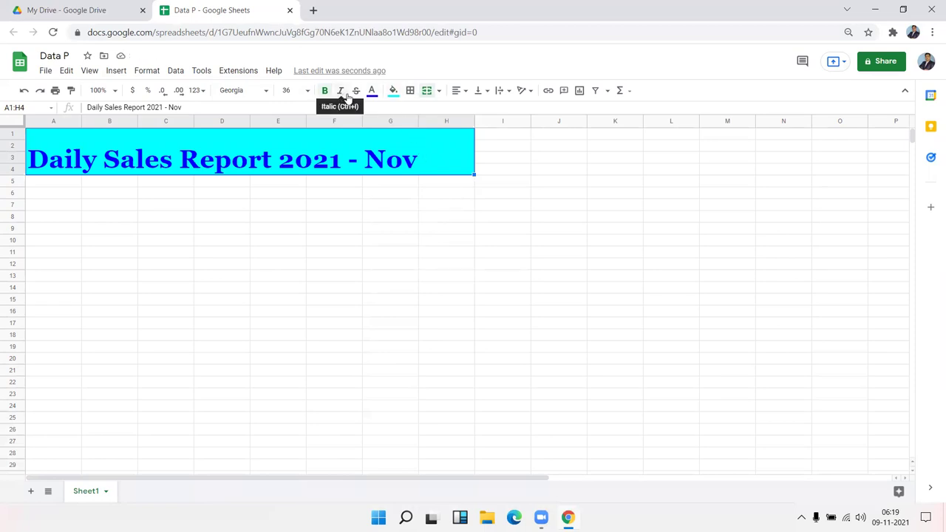
{"action": "key", "text": "ctrl+u"}
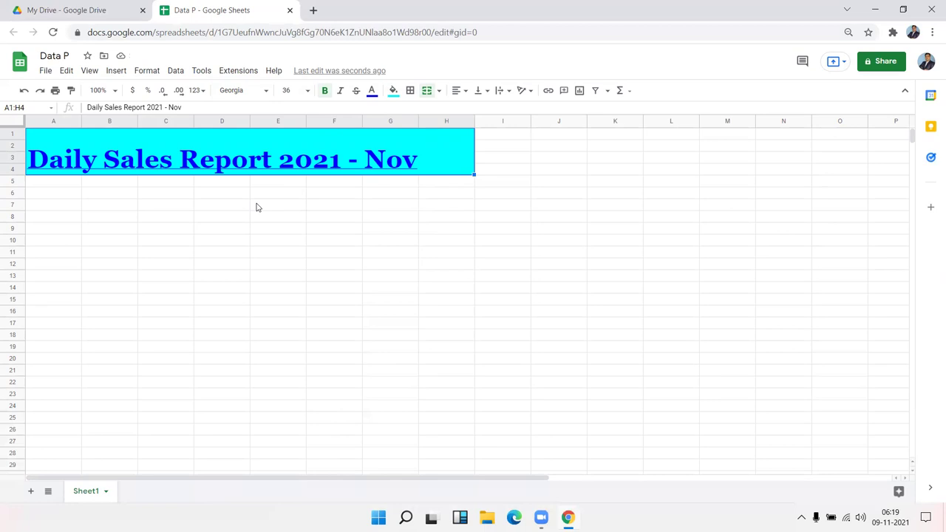
{"action": "key", "text": "ctrl+u"}
{"action": "key", "text": "ctrl+u"}
Step: Type the row 7 labels Date in A7 and Location beside it
{"action": "left_click", "coordinate": [73, 212]}
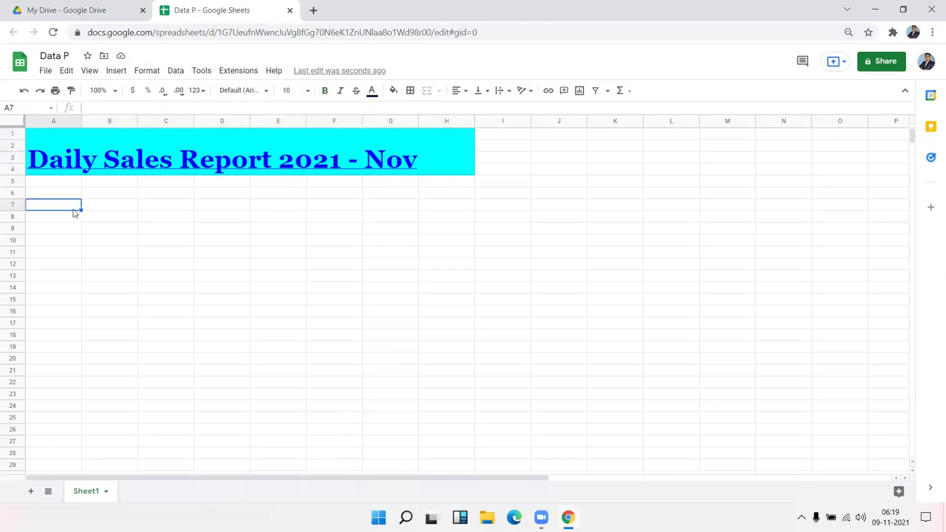
{"action": "type", "text": "T"}
{"action": "key", "text": "BackSpace"}
{"action": "key", "text": "BackSpace"}
{"action": "type", "text": "date"}
{"action": "key", "text": "BackSpace"}
{"action": "key", "text": "BackSpace"}
{"action": "key", "text": "BackSpace"}
{"action": "key", "text": "BackSpace"}
{"action": "type", "text": "Date"}
{"action": "key", "text": "Tab"}
{"action": "key", "text": "Tab"}
{"action": "key", "text": "Tab"}
{"action": "key", "text": "Tab"}
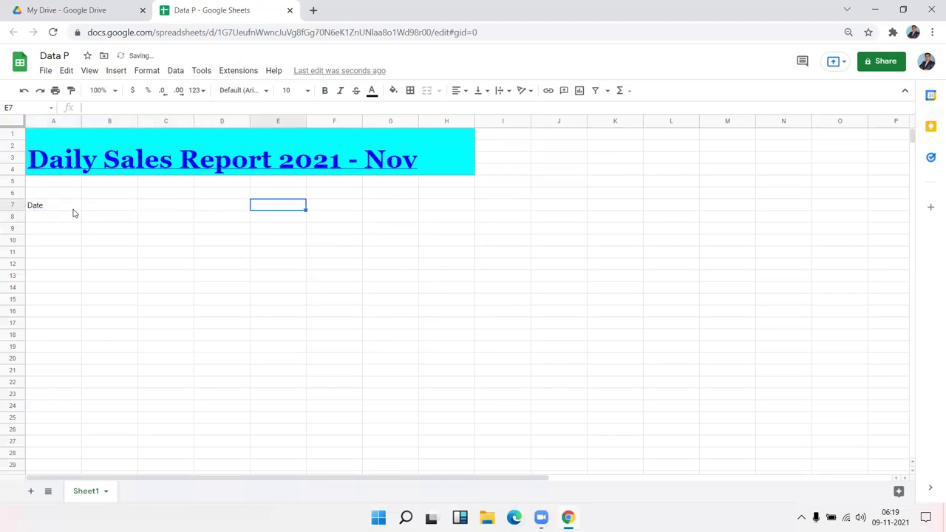
{"action": "type", "text": "Location"}
{"action": "key", "text": "Return"}
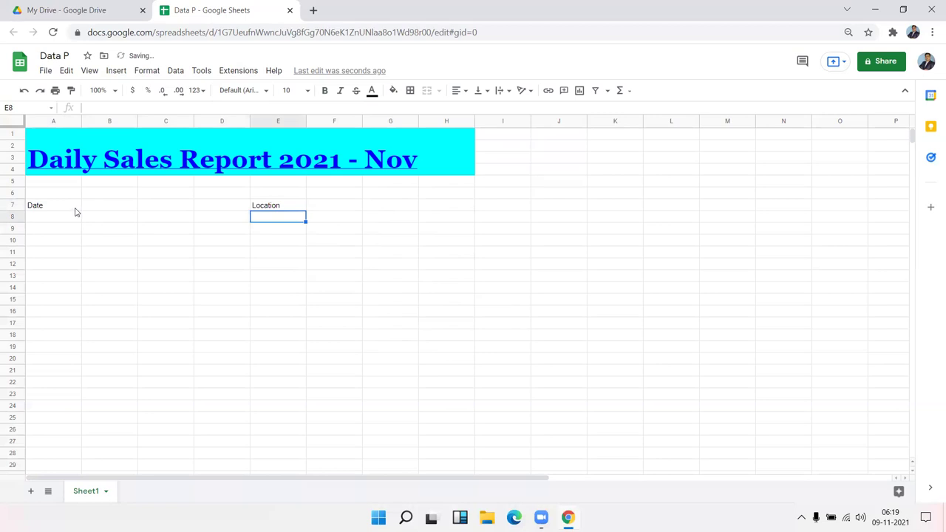
Step: Add a bottom border under the Date cells A7:B7
{"action": "left_click_drag", "start_coordinate": [78, 206], "coordinate": [108, 206]}
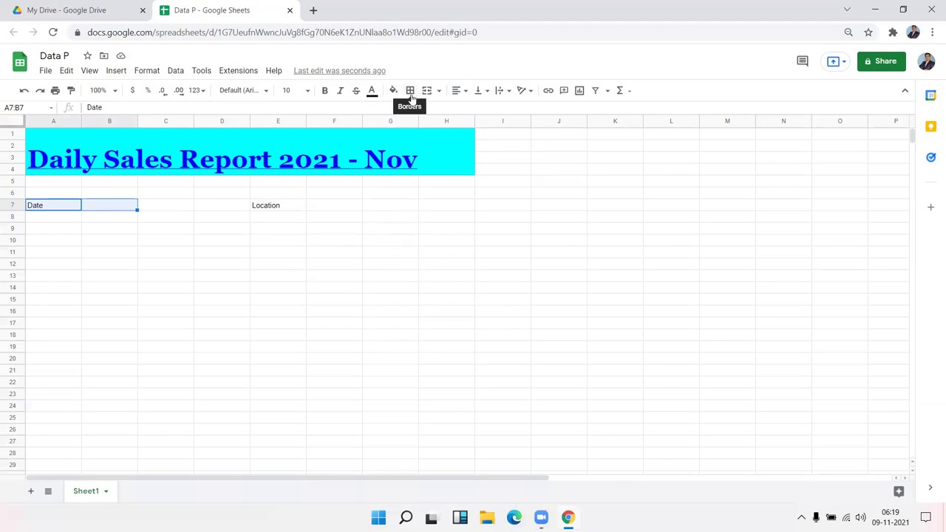
{"action": "left_click", "coordinate": [131, 255]}
{"action": "left_click_drag", "start_coordinate": [71, 205], "coordinate": [106, 210]}
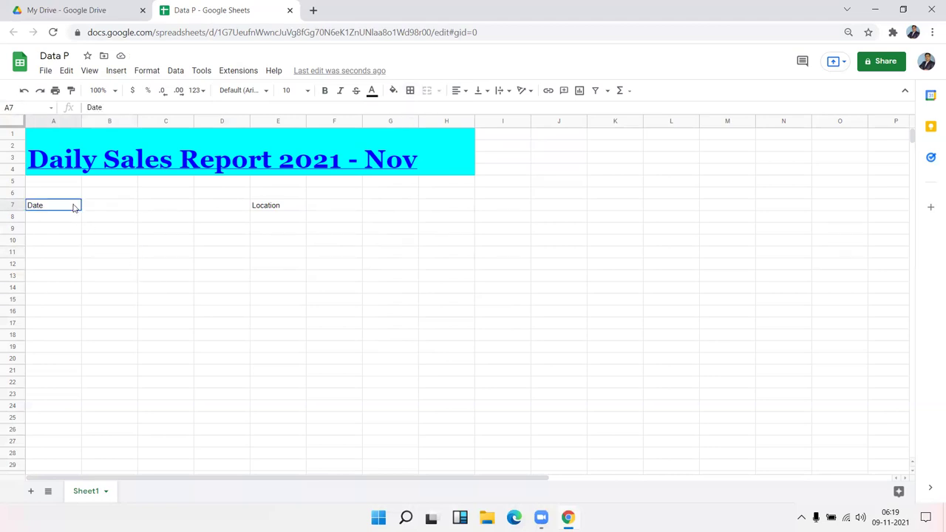
{"action": "left_click", "coordinate": [410, 93]}
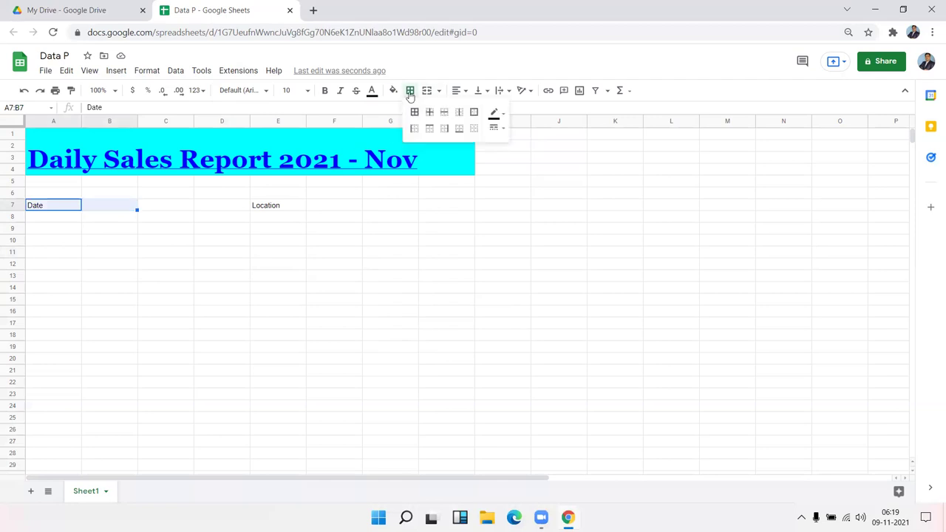
{"action": "left_click", "coordinate": [411, 93]}
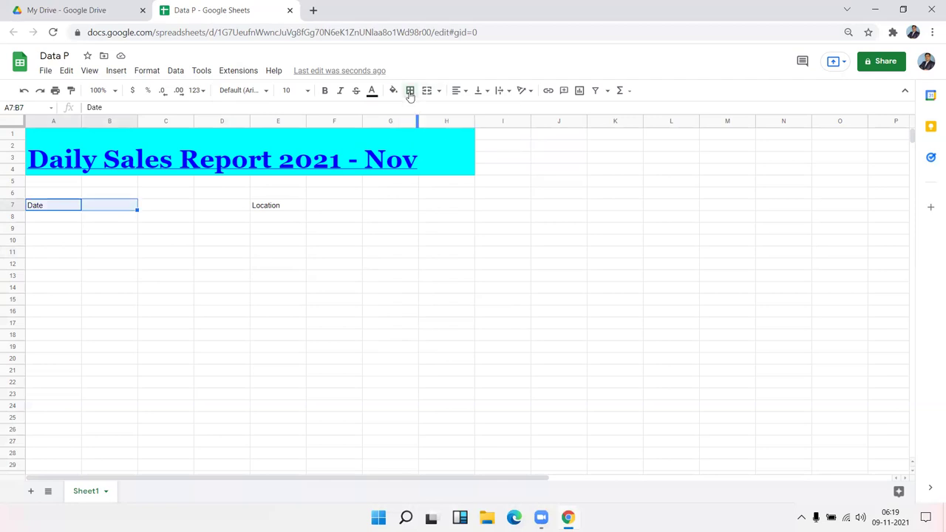
{"action": "left_click", "coordinate": [411, 92]}
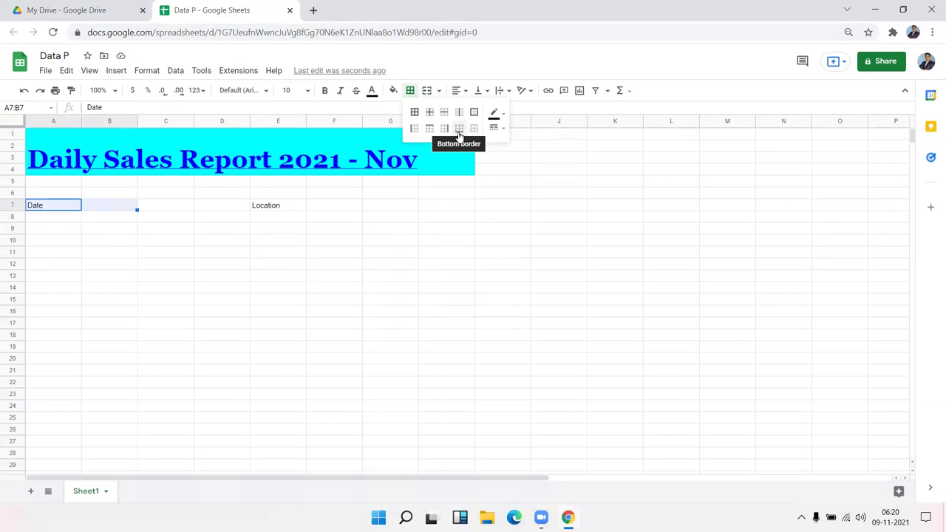
{"action": "left_click", "coordinate": [459, 130]}
{"action": "left_click", "coordinate": [395, 218]}
Step: Add a bottom border under the Location cells E7:G7
{"action": "left_click_drag", "start_coordinate": [275, 206], "coordinate": [383, 212]}
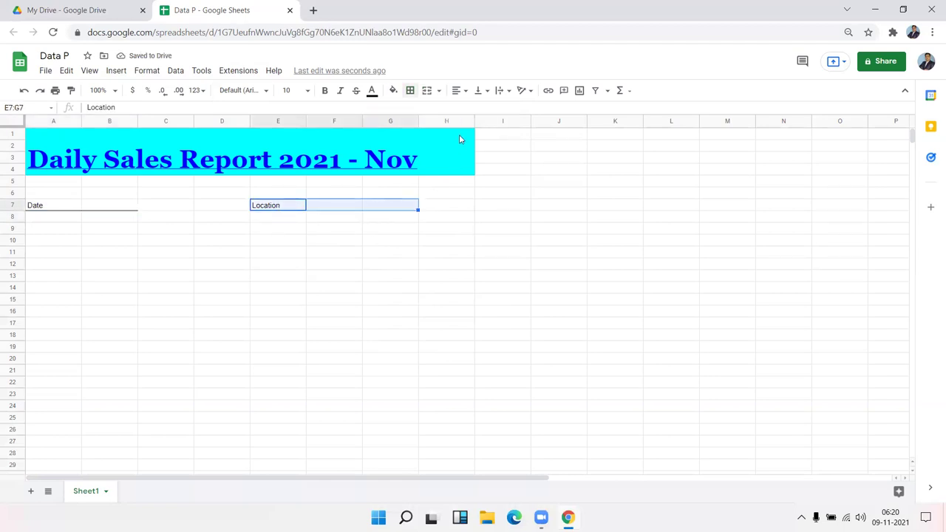
{"action": "left_click", "coordinate": [410, 90]}
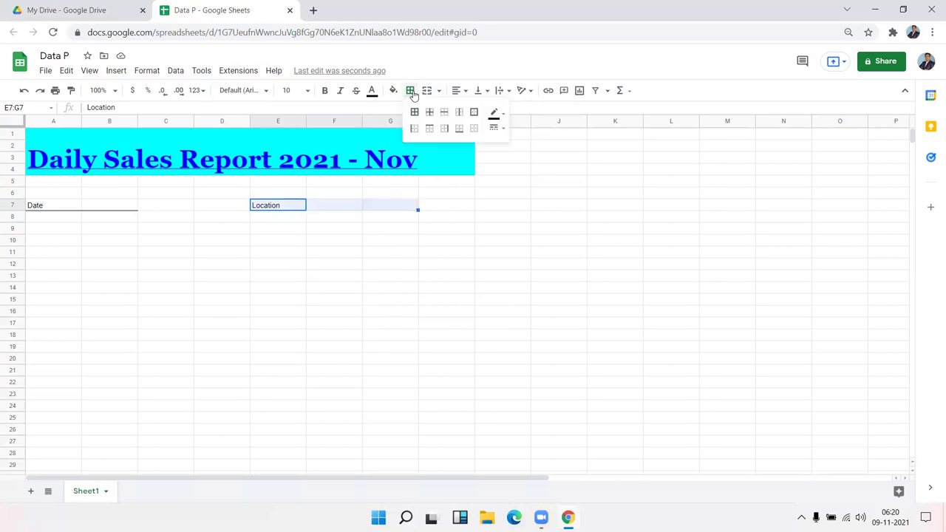
{"action": "left_click", "coordinate": [501, 116]}
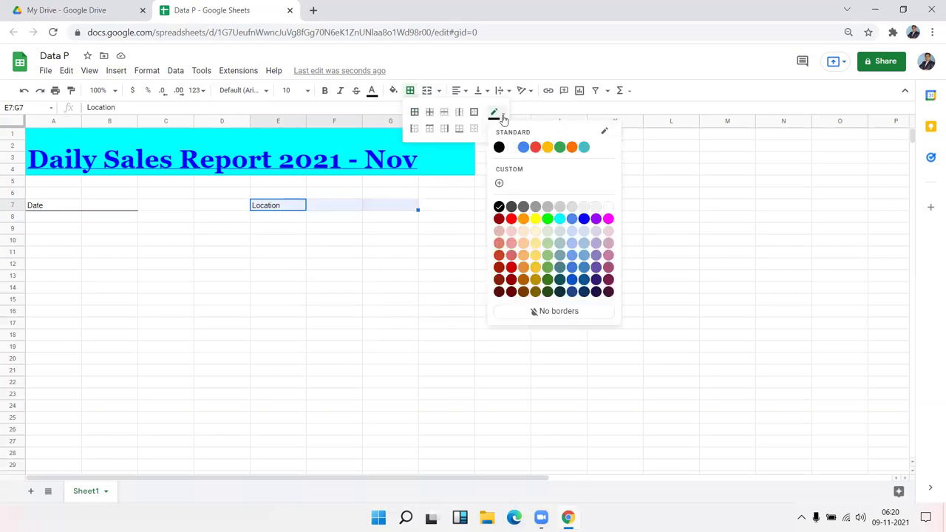
{"action": "left_click", "coordinate": [456, 134]}
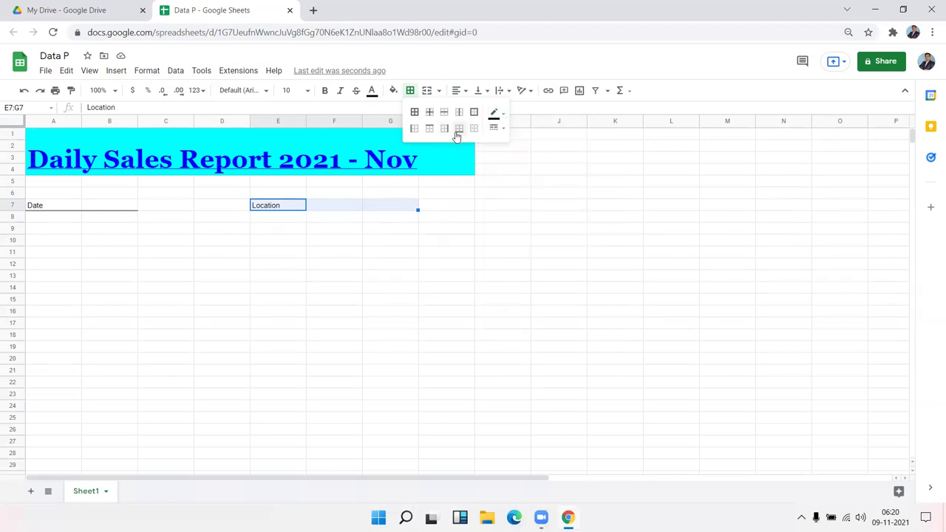
{"action": "left_click", "coordinate": [173, 299]}
{"action": "left_click", "coordinate": [53, 260]}
{"action": "left_click", "coordinate": [52, 255]}
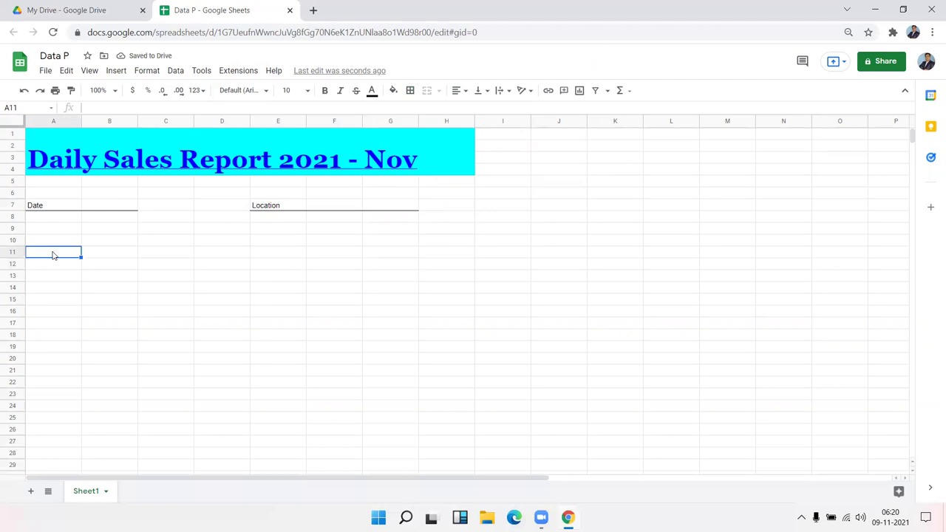
Step: Type the headers Sr, Name, Qty, MRP, Amt and CAmt across A11:F11
{"action": "type", "text": "Sr"}
{"action": "key", "text": "Tab"}
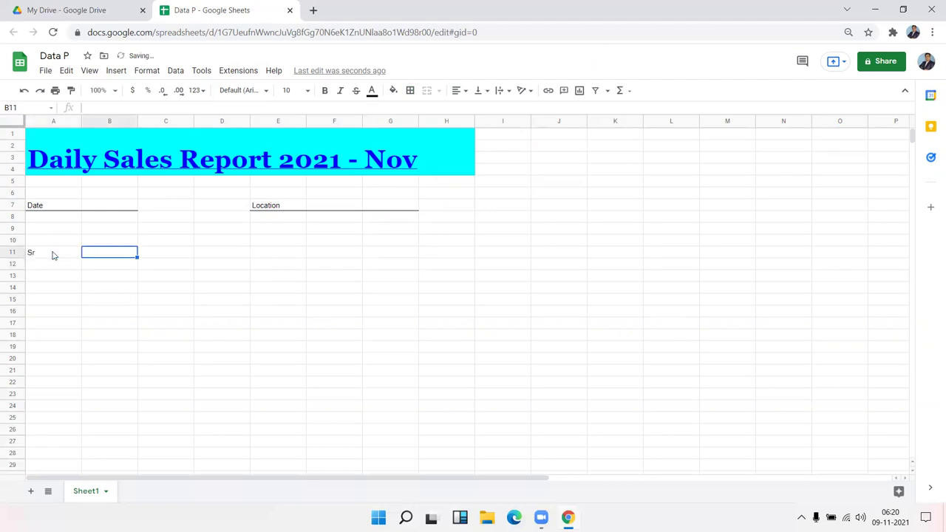
{"action": "type", "text": "Name"}
{"action": "key", "text": "Tab"}
{"action": "type", "text": "Q"}
{"action": "key", "text": "Tab"}
{"action": "type", "text": "MRP"}
{"action": "key", "text": "Tab"}
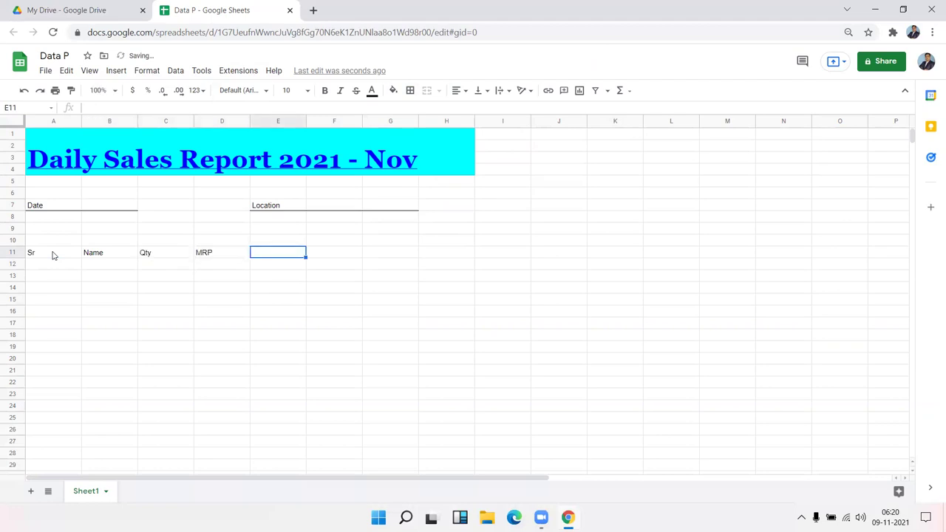
{"action": "type", "text": "Amt"}
{"action": "key", "text": "Tab"}
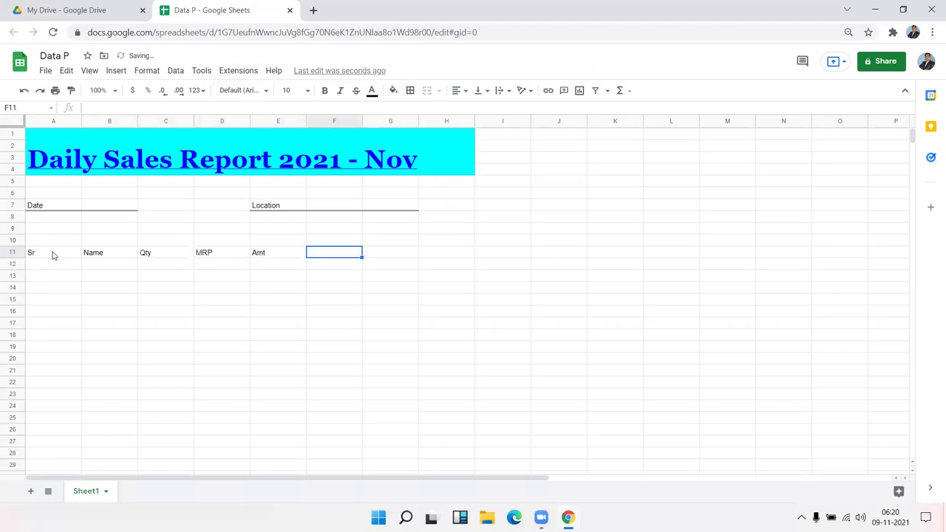
{"action": "type", "text": "CAmt"}
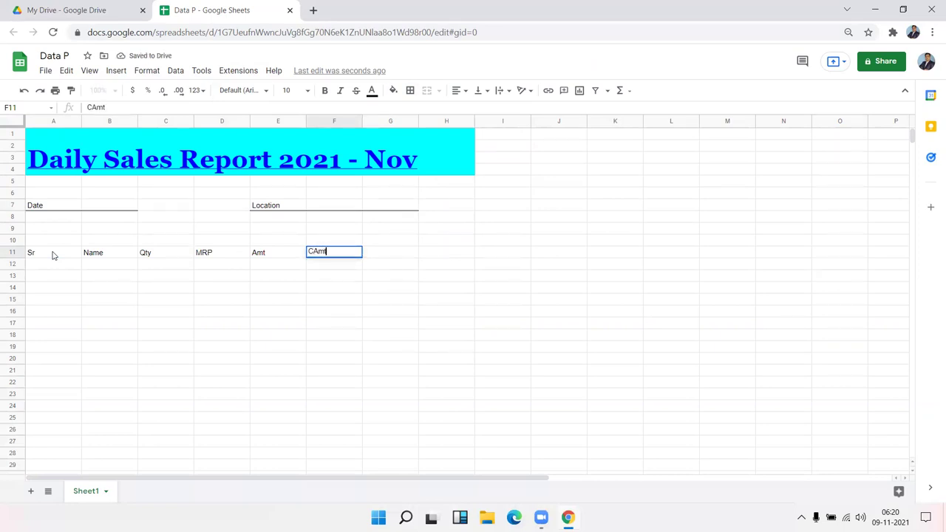
{"action": "key", "text": "Return"}
{"action": "key", "text": "Tab"}
{"action": "key", "text": "shift+Tab"}
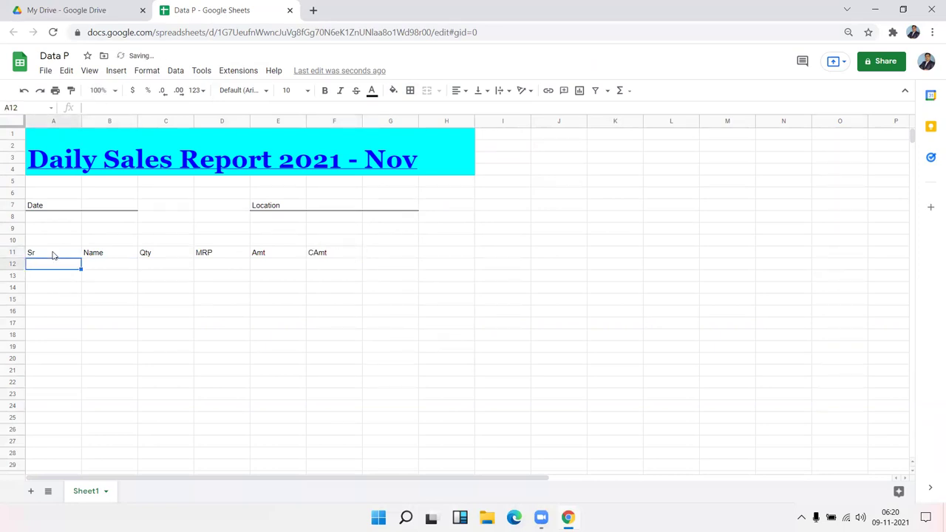
Step: Apply All borders to A11:F26 and type the label Total in A27
{"action": "left_click_drag", "start_coordinate": [52, 254], "coordinate": [325, 428]}
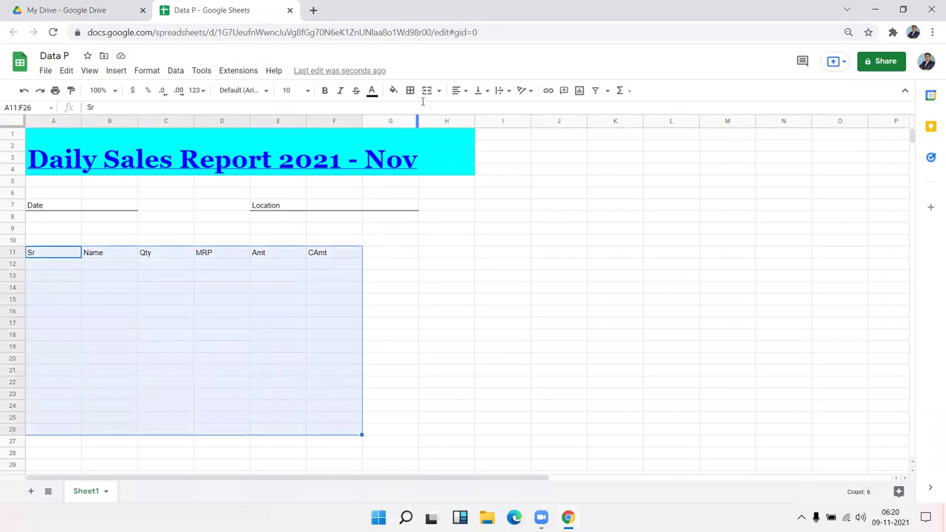
{"action": "left_click", "coordinate": [412, 93]}
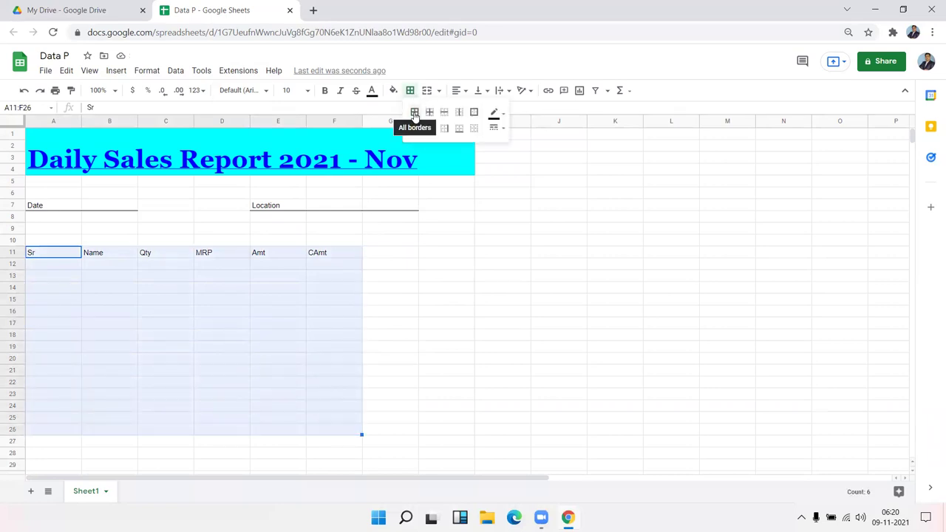
{"action": "left_click", "coordinate": [414, 114]}
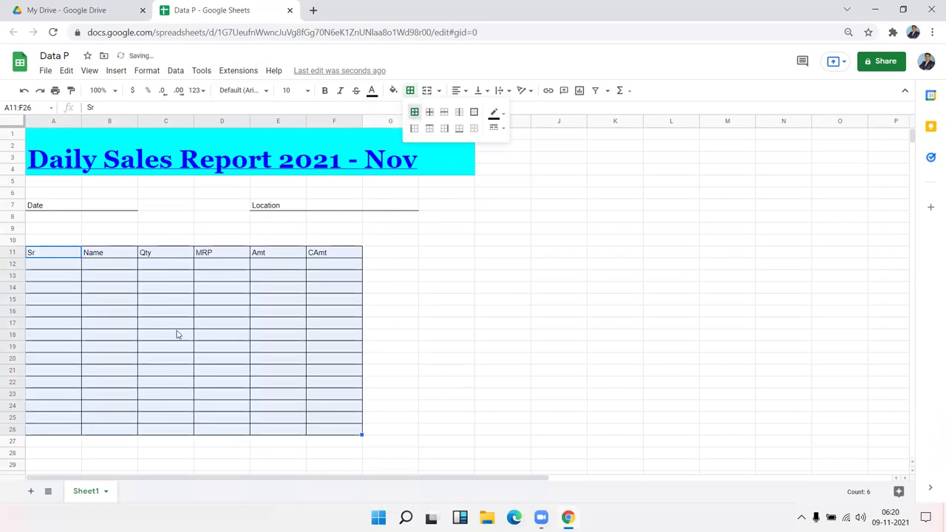
{"action": "left_click", "coordinate": [66, 442]}
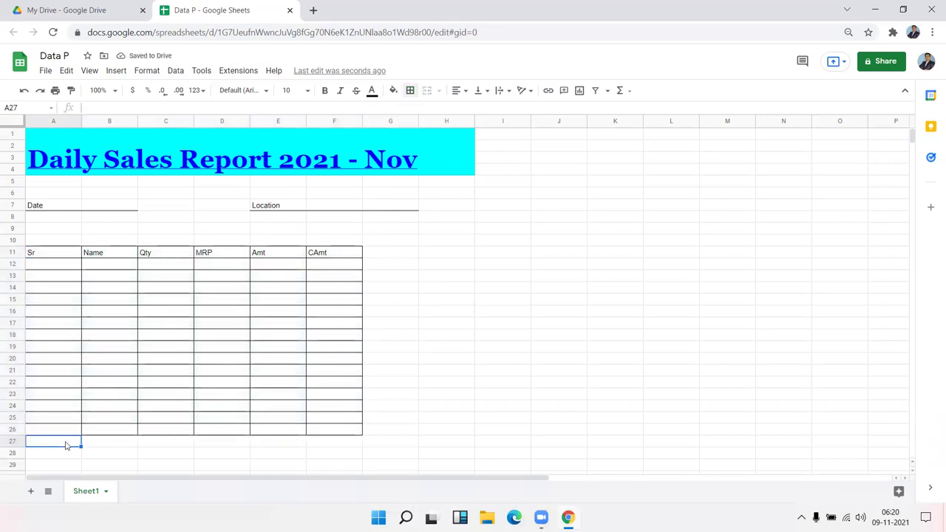
{"action": "type", "text": "Total"}
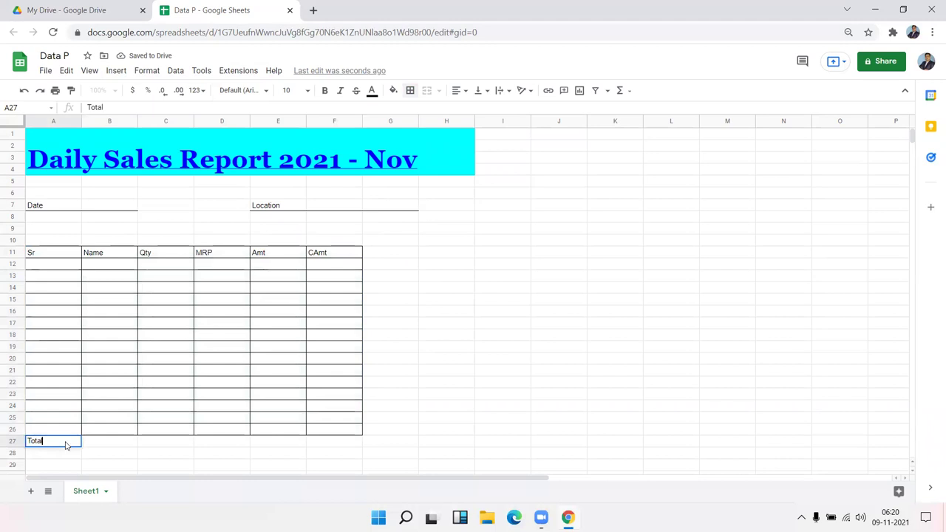
{"action": "key", "text": "Tab"}
{"action": "key", "text": "Tab"}
{"action": "key", "text": "Tab"}
Step: Enter =SUM(C12:C26) in C27 to total the Qty column
{"action": "key", "text": "Left"}
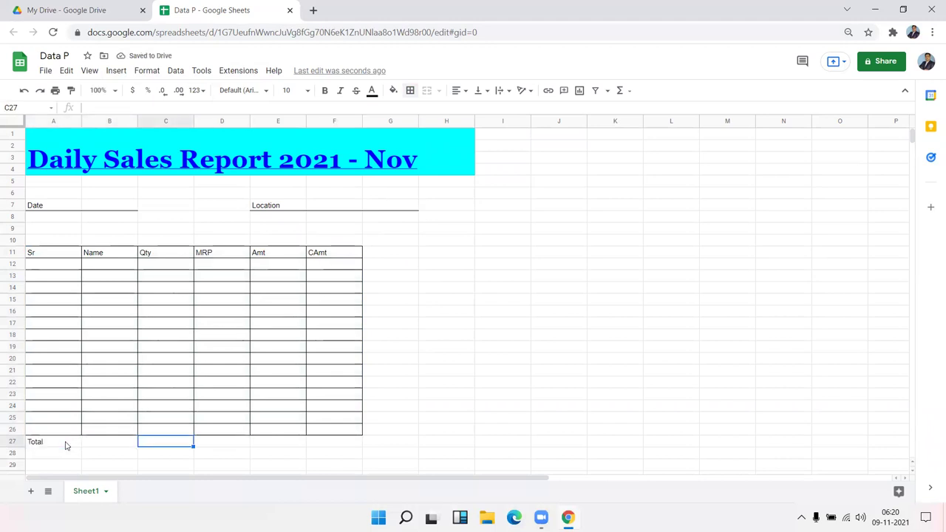
{"action": "type", "text": "=sum"}
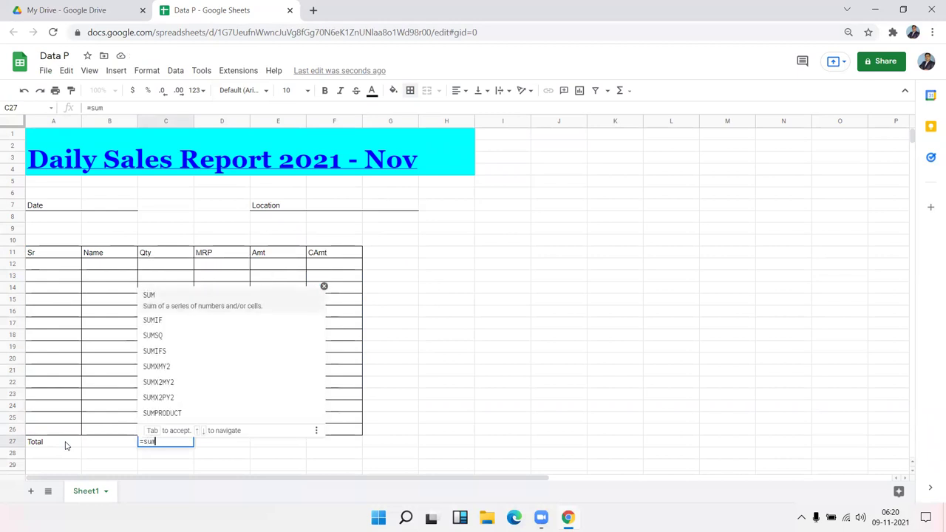
{"action": "key", "text": "Tab"}
{"action": "key", "text": "Up"}
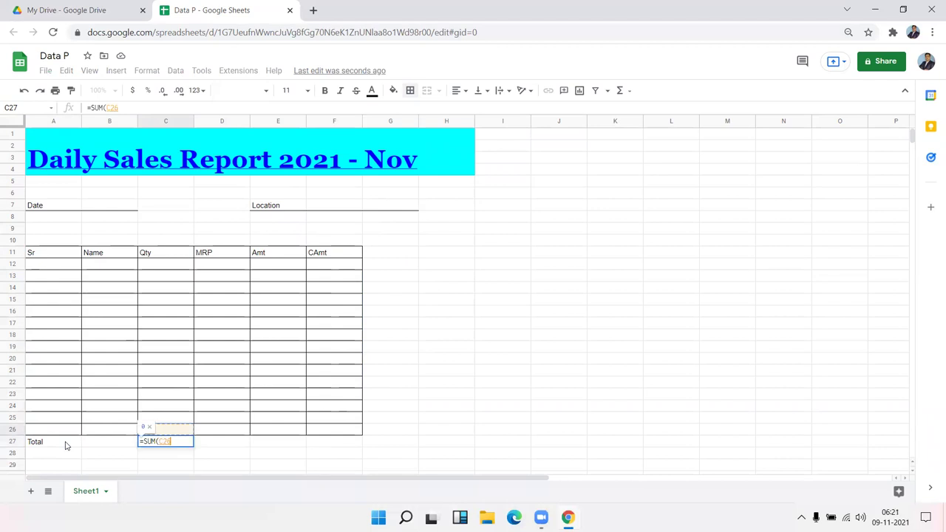
{"action": "key", "text": "shift+Up"}
{"action": "key", "text": "shift+Up"}
{"action": "key", "text": "shift+Up"}
{"action": "key", "text": "shift+Up"}
{"action": "key", "text": "shift+Up"}
{"action": "key", "text": "shift+Up"}
{"action": "key", "text": "shift+Up"}
{"action": "key", "text": "shift+Up"}
{"action": "key", "text": "shift+Up"}
{"action": "key", "text": "shift+Up"}
{"action": "key", "text": "shift+Up"}
{"action": "key", "text": "shift+Up"}
{"action": "key", "text": "shift+Up"}
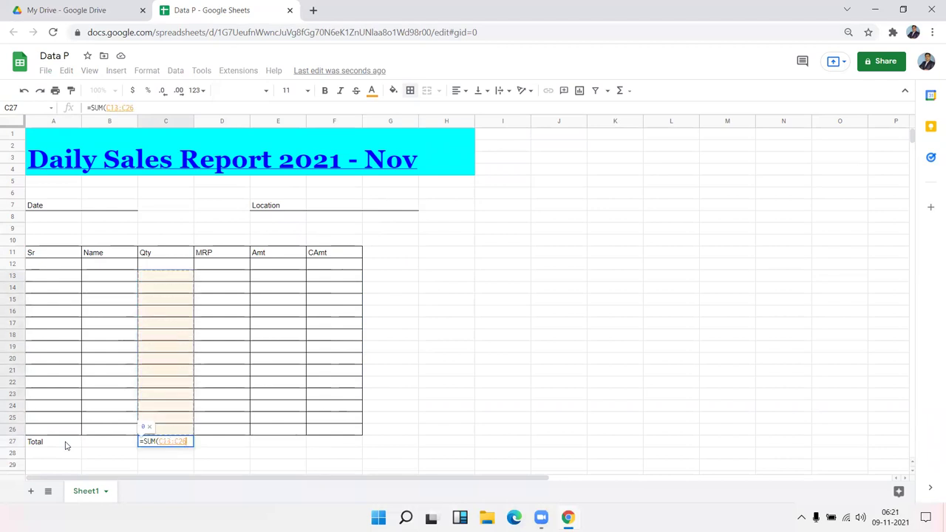
{"action": "key", "text": "shift+Up"}
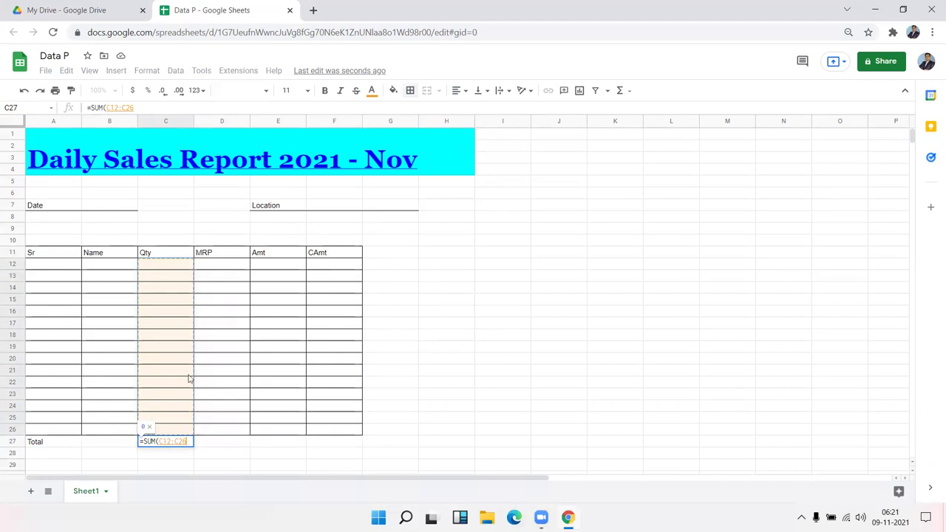
{"action": "key", "text": "Return"}
Step: Enter =SUM(E12:E26) in E27 to total the Amt column
{"action": "key", "text": "Up"}
{"action": "key", "text": "Right"}
{"action": "key", "text": "Right"}
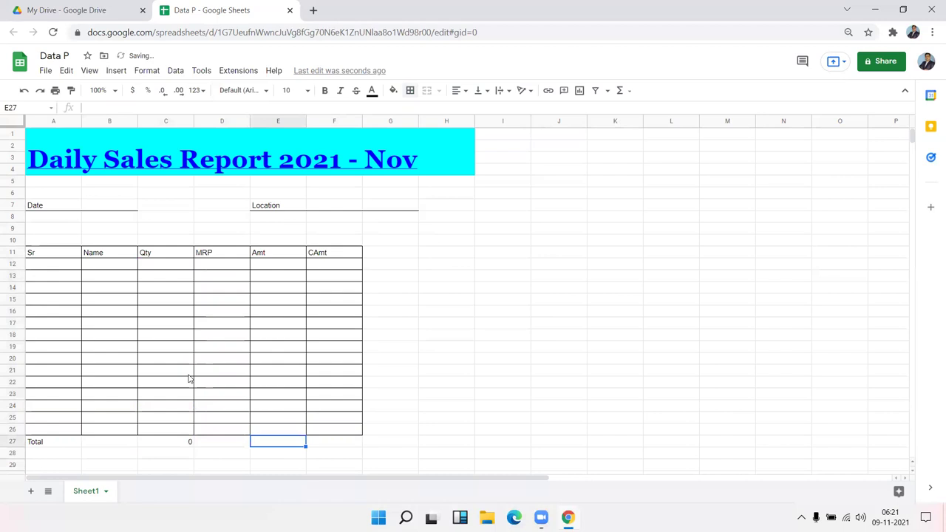
{"action": "type", "text": "=SUM("}
{"action": "key", "text": "Up"}
{"action": "key", "text": "shift+Up"}
{"action": "key", "text": "shift+Up"}
{"action": "key", "text": "shift+Up"}
{"action": "key", "text": "shift+Up"}
{"action": "key", "text": "shift+Up"}
{"action": "key", "text": "shift+Up"}
{"action": "key", "text": "shift+Up"}
{"action": "key", "text": "shift+Up"}
{"action": "key", "text": "shift+Up"}
{"action": "key", "text": "shift+Up"}
{"action": "key", "text": "shift+Up"}
{"action": "key", "text": "shift+Up"}
{"action": "key", "text": "shift+Up"}
{"action": "key", "text": "shift+Up"}
{"action": "key", "text": "Return"}
{"action": "key", "text": "ctrl+Up"}
{"action": "key", "text": "ctrl+Up"}
{"action": "key", "text": "Down"}
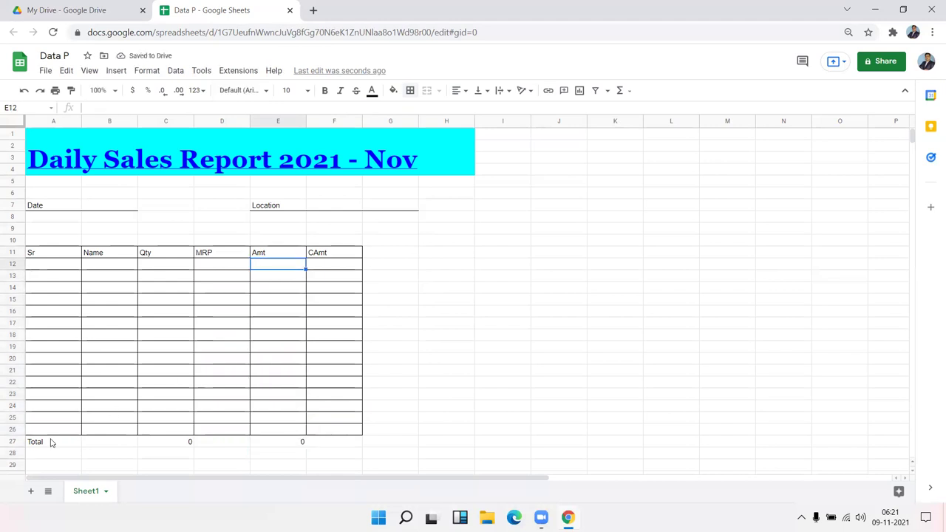
Step: Choose the double line style and apply it as a bottom border across A27:F27
{"action": "left_click_drag", "start_coordinate": [48, 442], "coordinate": [321, 443]}
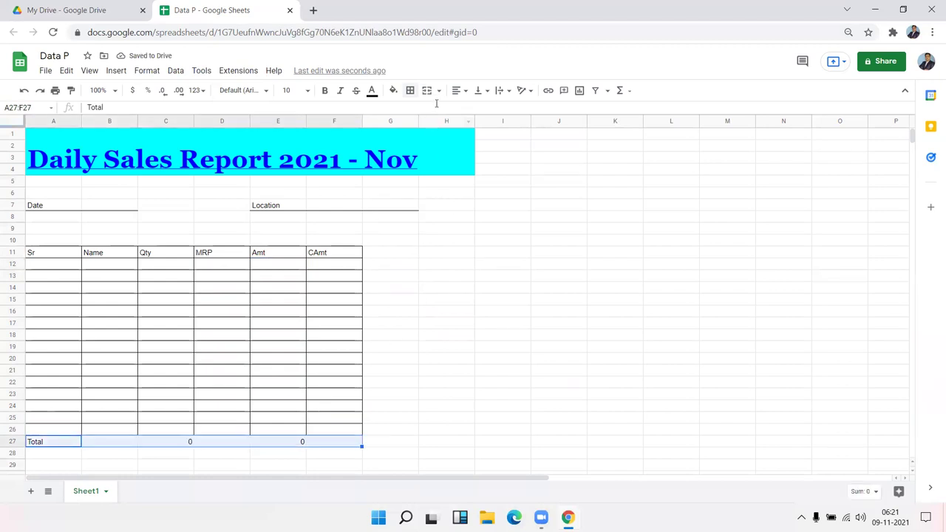
{"action": "left_click", "coordinate": [415, 96]}
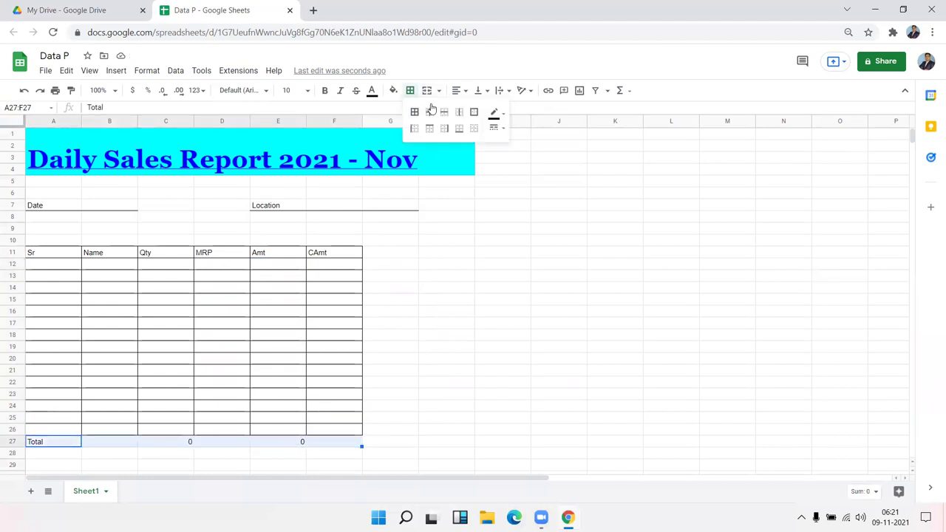
{"action": "left_click", "coordinate": [496, 128]}
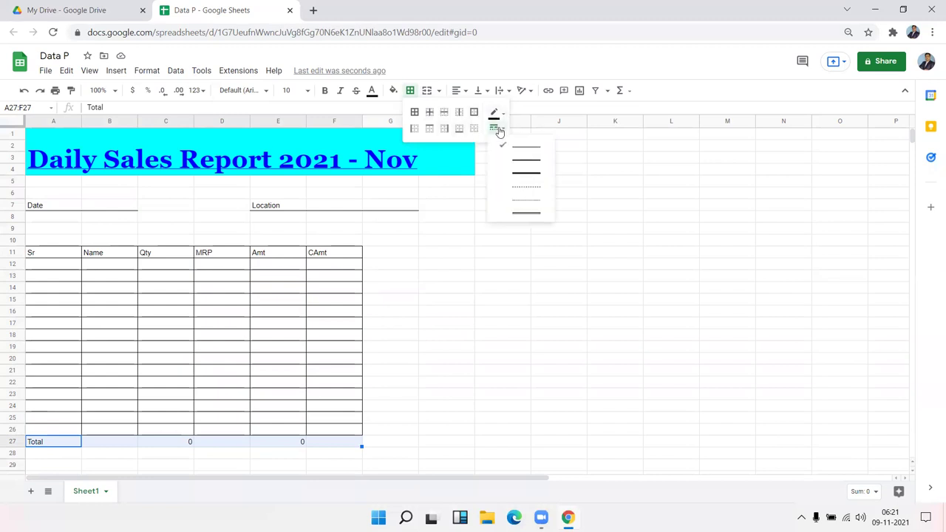
{"action": "left_click", "coordinate": [530, 215]}
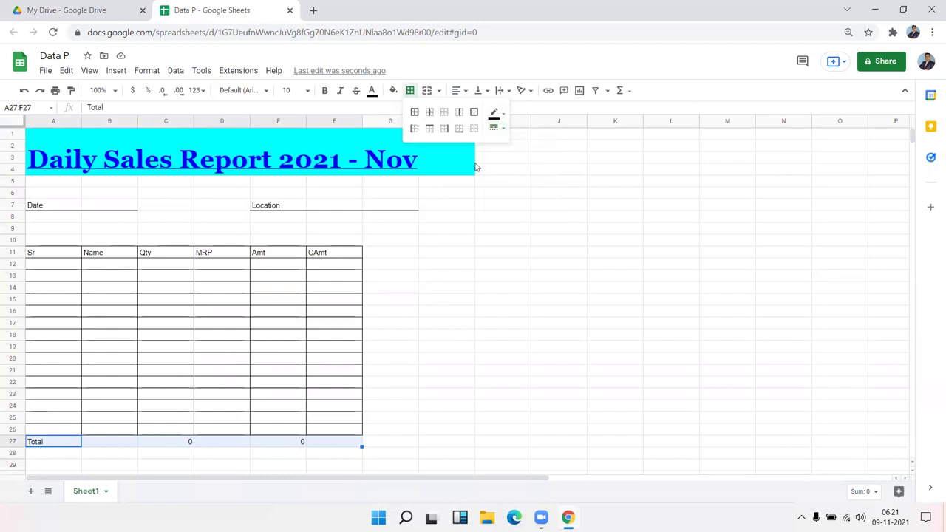
{"action": "left_click", "coordinate": [460, 130]}
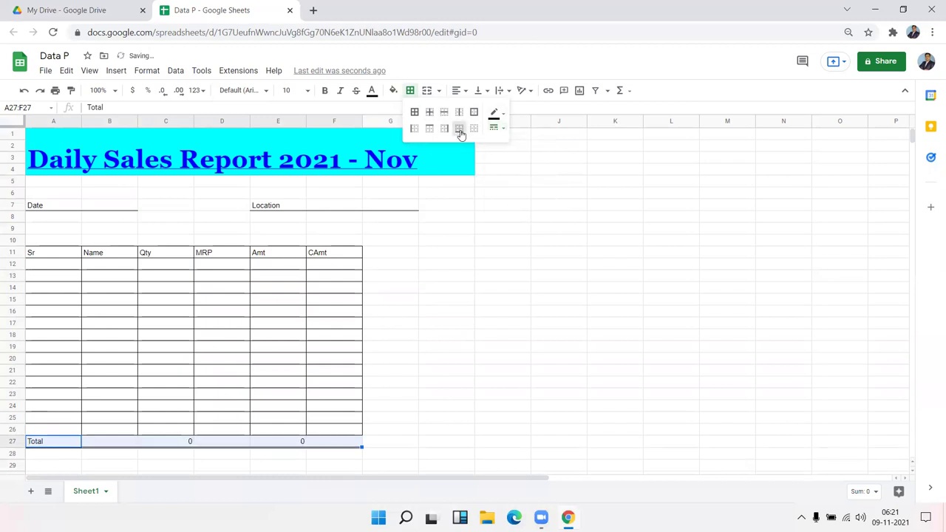
{"action": "left_click", "coordinate": [480, 258]}
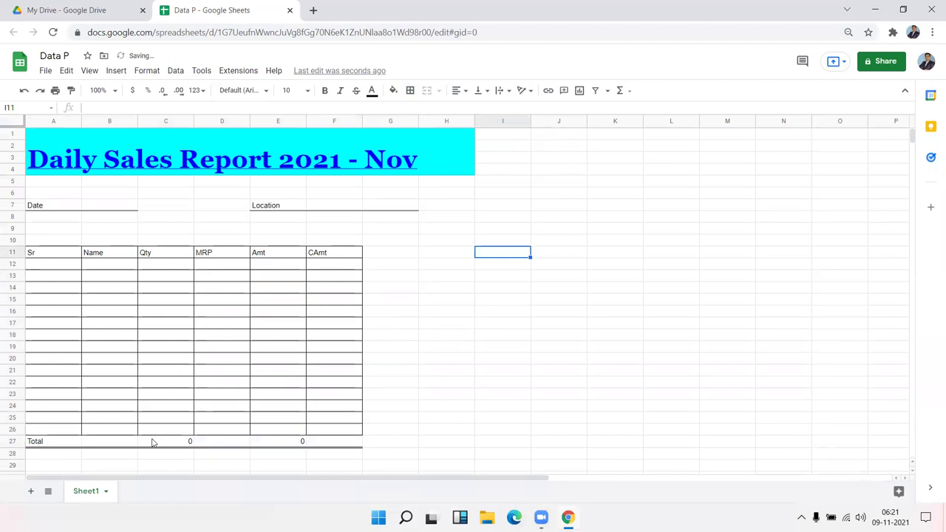
Step: Type the sign-off labels Checked By in A33 and Autho By in E33
{"action": "scroll", "coordinate": [224, 354], "scroll_direction": "down", "scroll_amount": 10}
{"action": "scroll", "coordinate": [219, 355], "scroll_direction": "up", "scroll_amount": 10}
{"action": "scroll", "coordinate": [84, 332], "scroll_direction": "down", "scroll_amount": 4}
{"action": "left_click", "coordinate": [52, 338]}
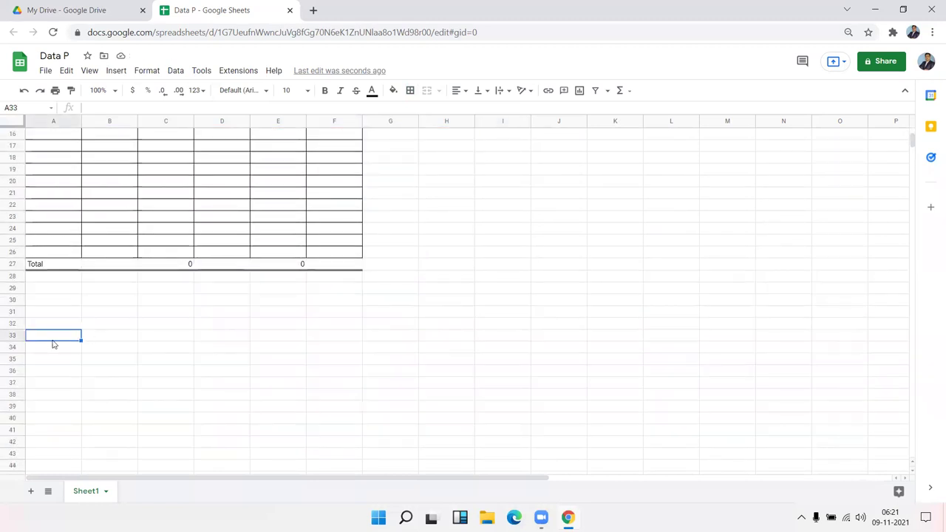
{"action": "type", "text": "CH"}
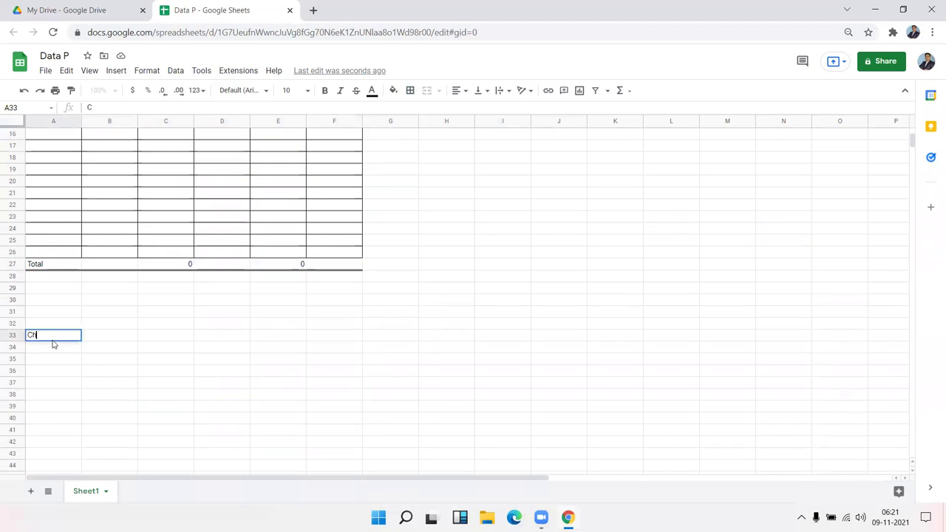
{"action": "type", "text": "ck"}
{"action": "type", "text": " By"}
{"action": "key", "text": "Tab"}
{"action": "key", "text": "Tab"}
{"action": "key", "text": "Tab"}
{"action": "key", "text": "Tab"}
{"action": "type", "text": "Auth"}
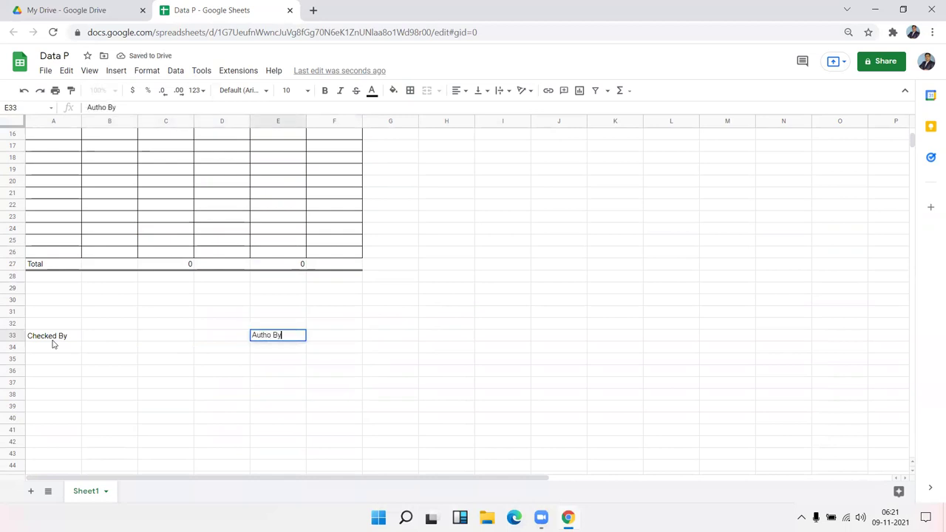
{"action": "left_click", "coordinate": [53, 344]}
Step: Add a bottom border signature line across A36:B36
{"action": "left_click", "coordinate": [48, 379]}
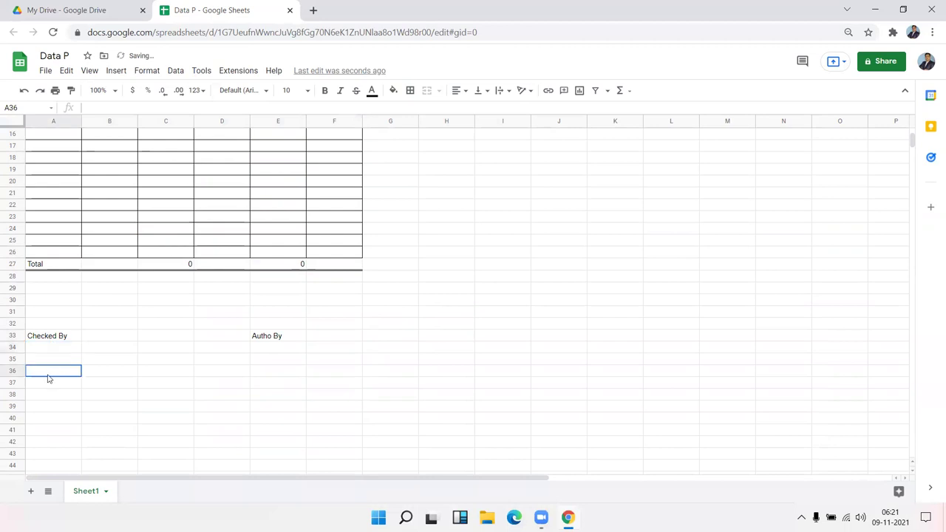
{"action": "left_click_drag", "start_coordinate": [48, 378], "coordinate": [123, 378]}
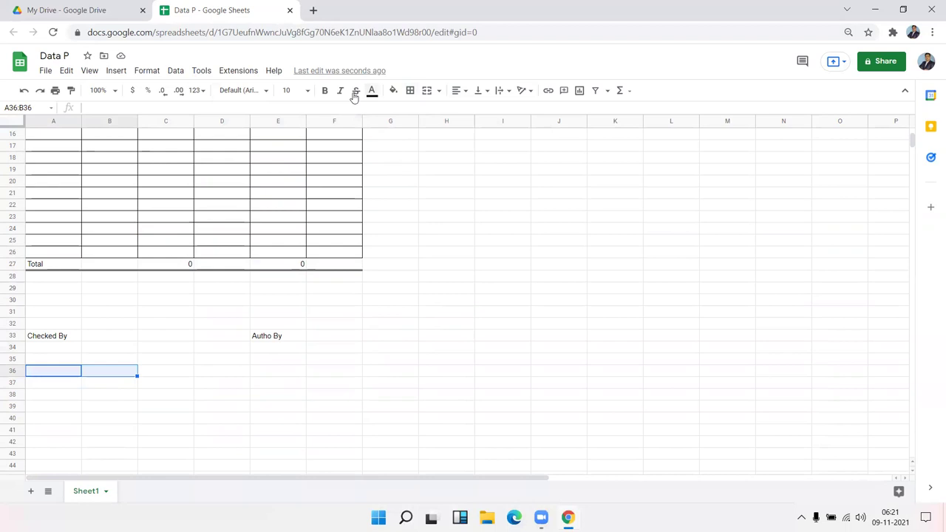
{"action": "left_click", "coordinate": [410, 90]}
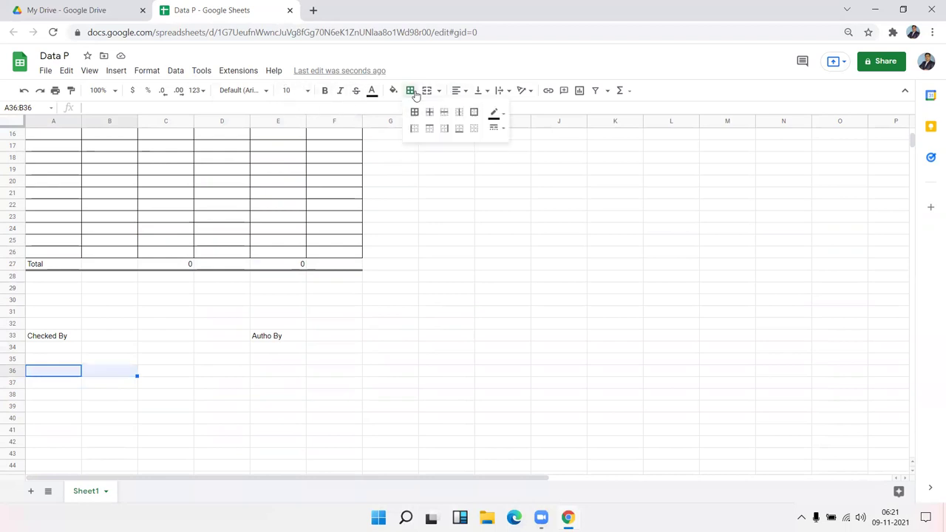
{"action": "left_click", "coordinate": [459, 129]}
{"action": "left_click", "coordinate": [387, 275]}
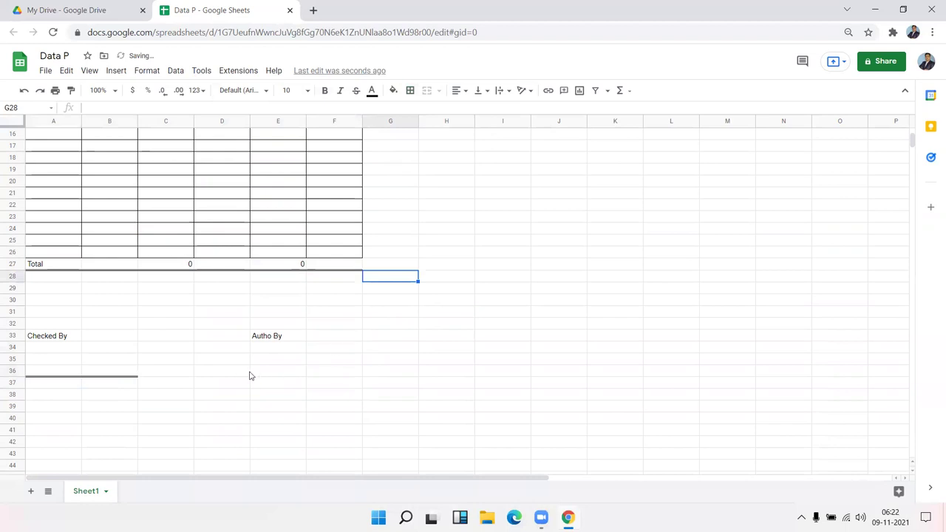
Step: Add a bottom border signature line across E36:F36
{"action": "left_click_drag", "start_coordinate": [252, 372], "coordinate": [343, 373]}
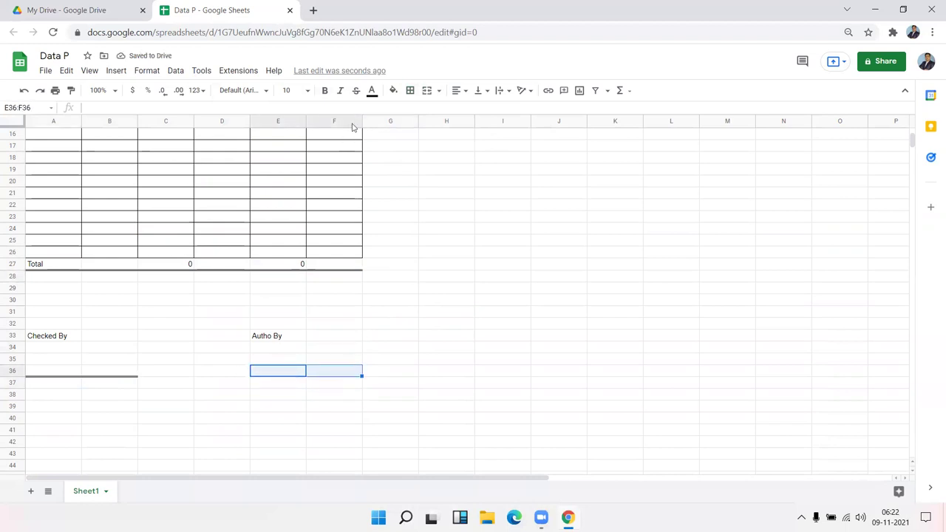
{"action": "left_click", "coordinate": [415, 93]}
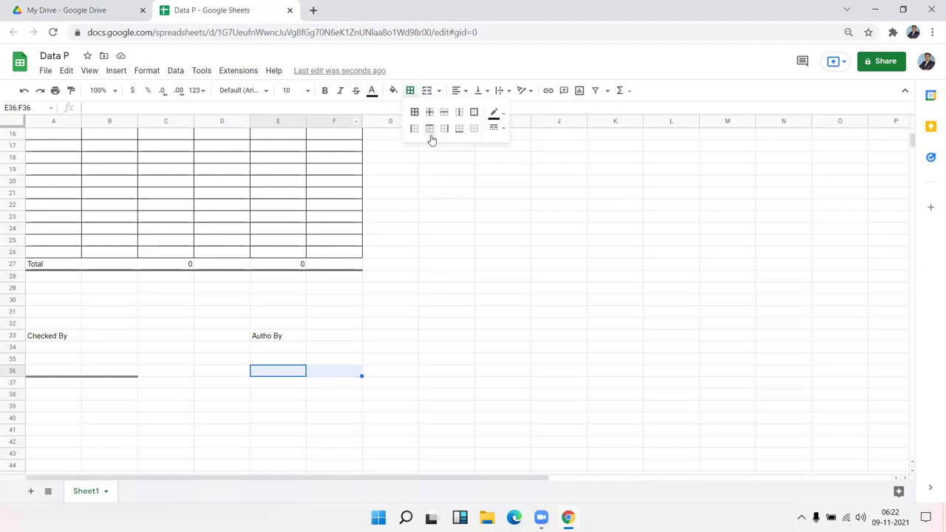
{"action": "left_click", "coordinate": [457, 129]}
{"action": "left_click", "coordinate": [450, 255]}
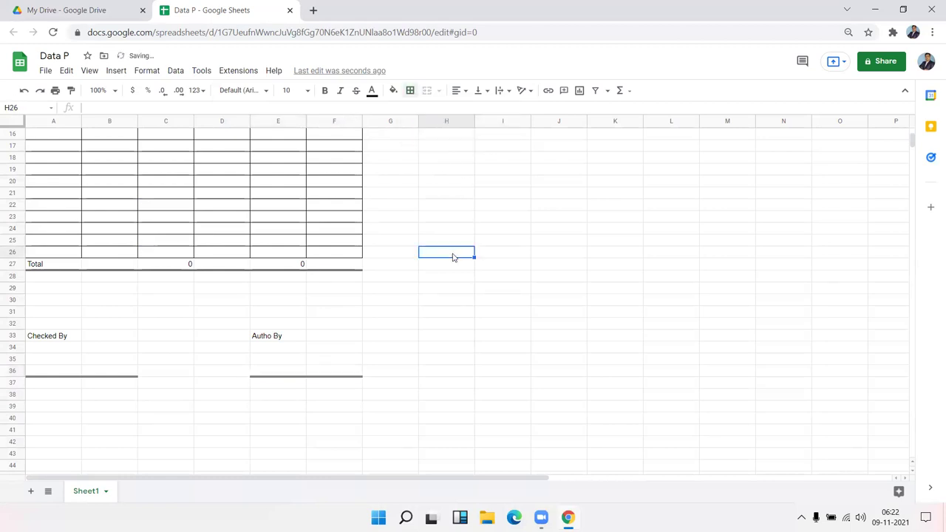
{"action": "scroll", "coordinate": [454, 257], "scroll_direction": "up", "scroll_amount": 5}
{"action": "scroll", "coordinate": [453, 257], "scroll_direction": "down", "scroll_amount": 10}
{"action": "scroll", "coordinate": [454, 257], "scroll_direction": "up", "scroll_amount": 10}
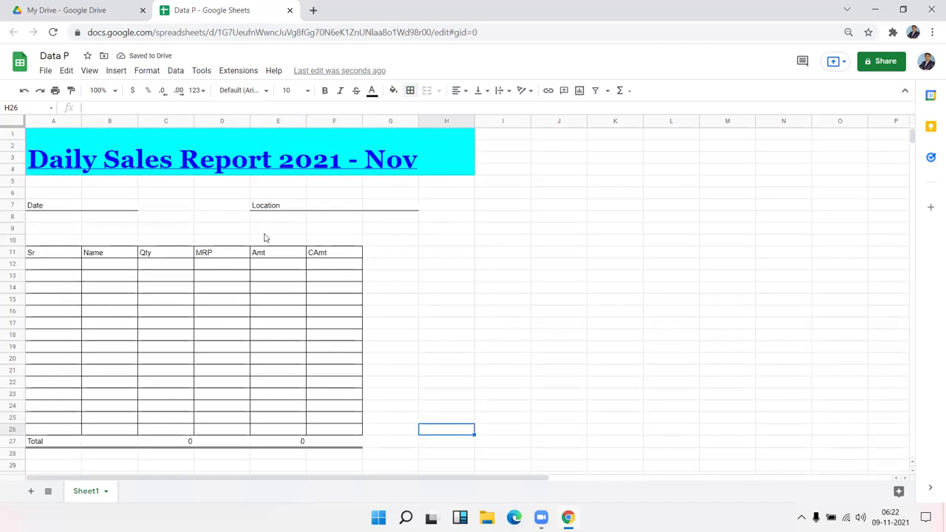
Step: Uncheck Gridlines under View > Show to hide the sheet's grid
{"action": "left_click", "coordinate": [90, 72]}
{"action": "mouse_move", "coordinate": [96, 96]}
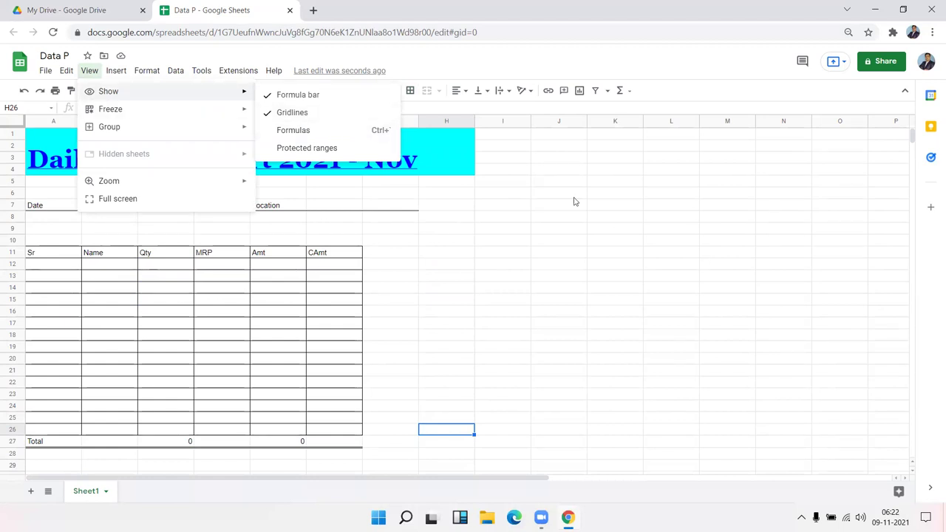
{"action": "left_click_drag", "start_coordinate": [572, 198], "coordinate": [711, 318]}
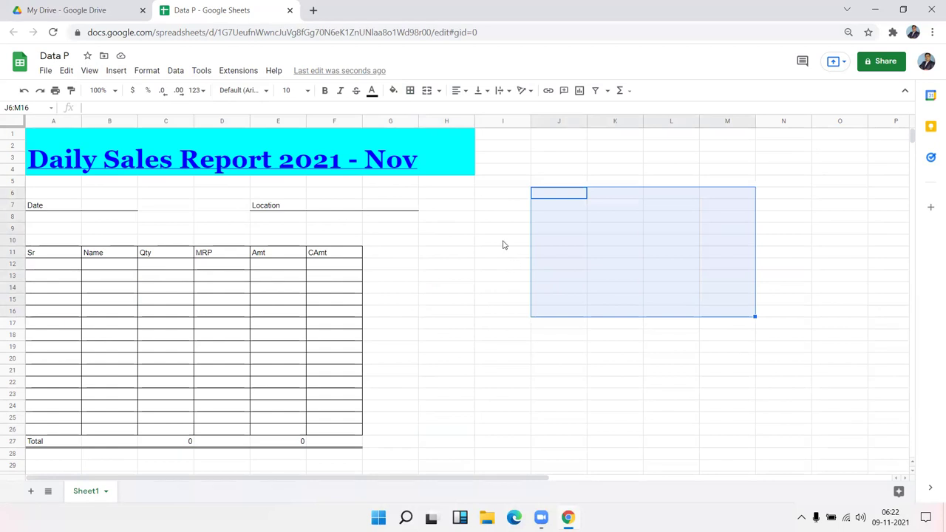
{"action": "left_click_drag", "start_coordinate": [502, 243], "coordinate": [678, 344]}
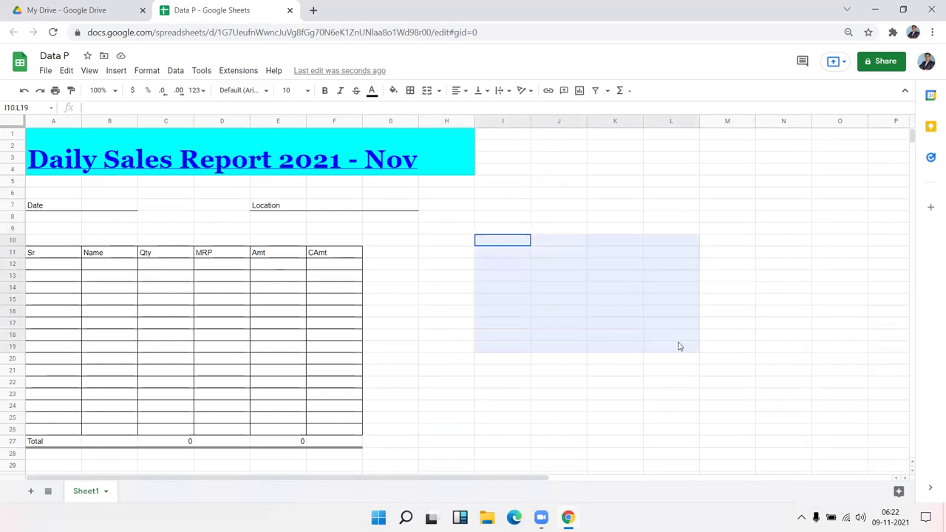
{"action": "left_click", "coordinate": [88, 74]}
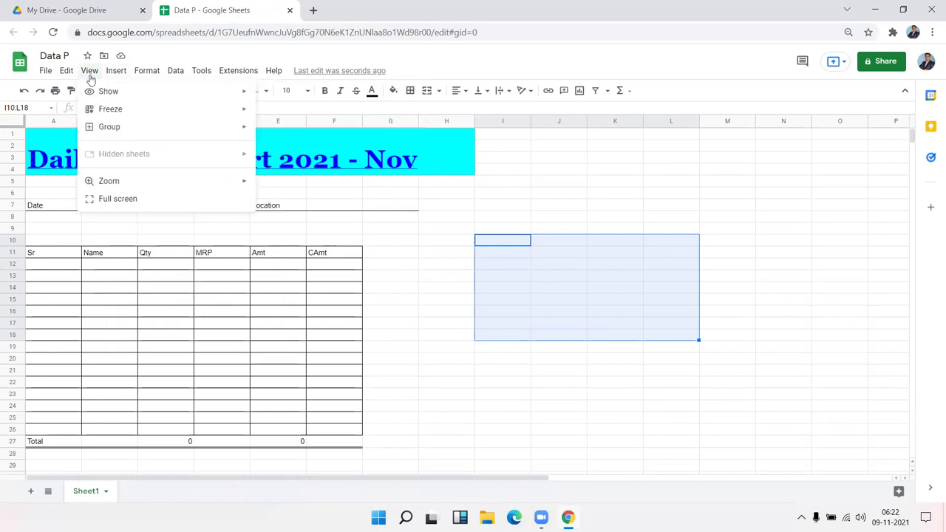
{"action": "mouse_move", "coordinate": [96, 91]}
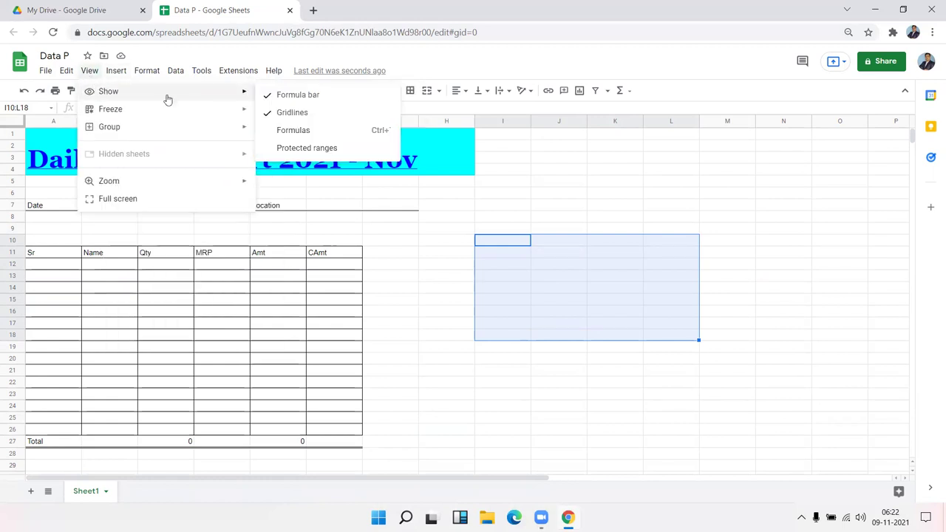
{"action": "left_click", "coordinate": [267, 112]}
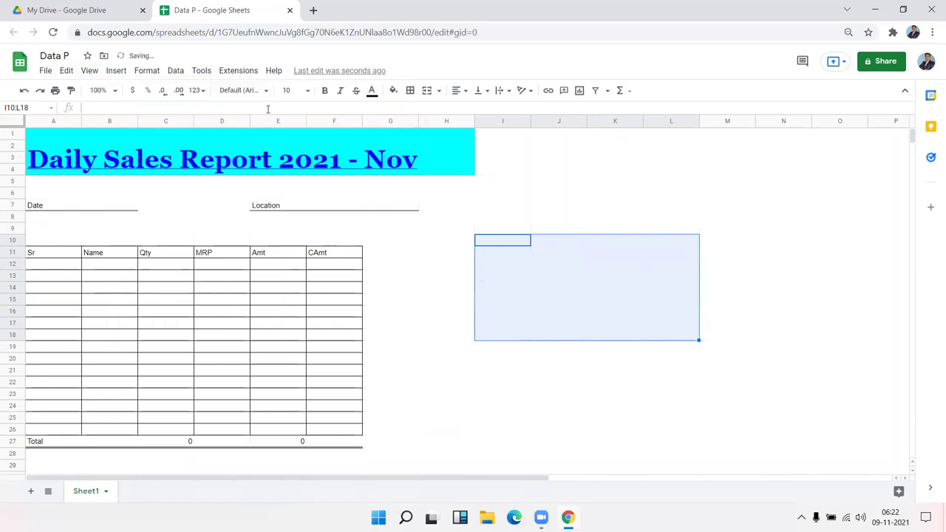
{"action": "left_click", "coordinate": [424, 291]}
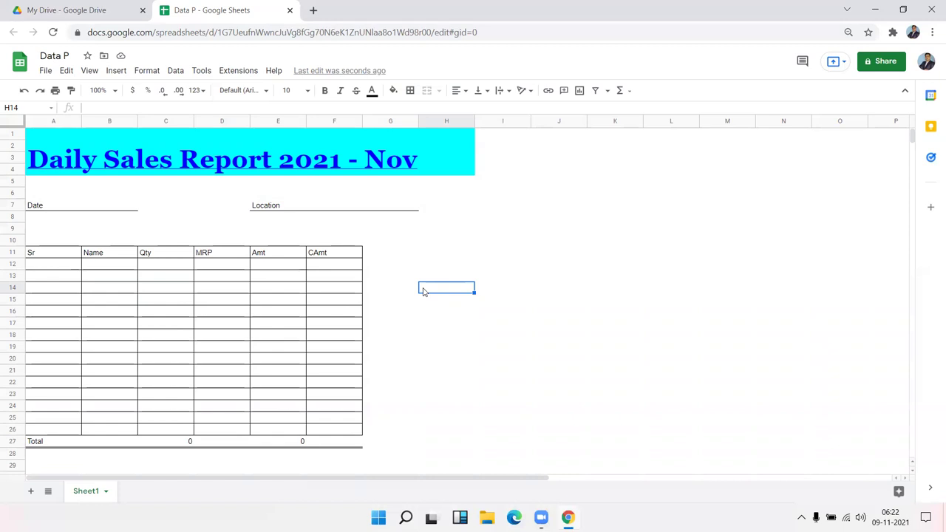
Step: Add the collaborator's e-mail address as a recipient in the Share dialog with Editor access
{"action": "left_click", "coordinate": [877, 61]}
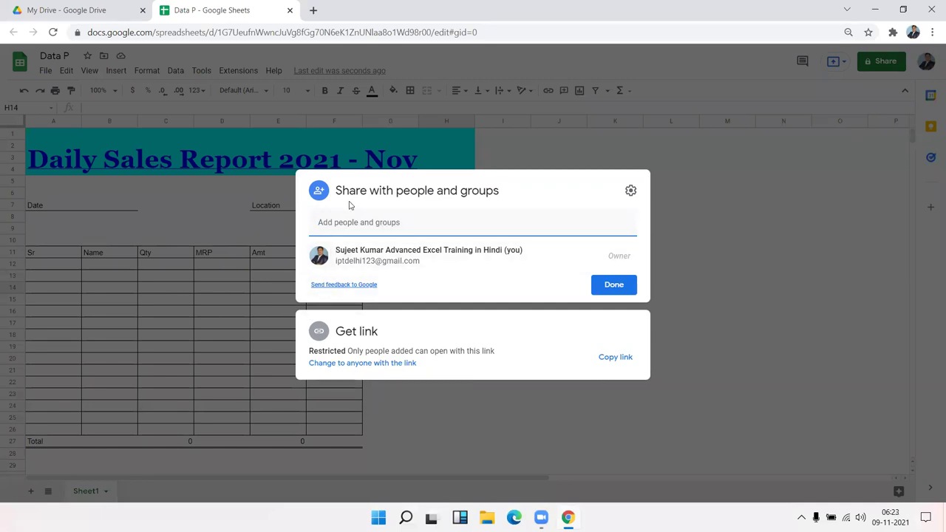
{"action": "type", "text": "iptindia"}
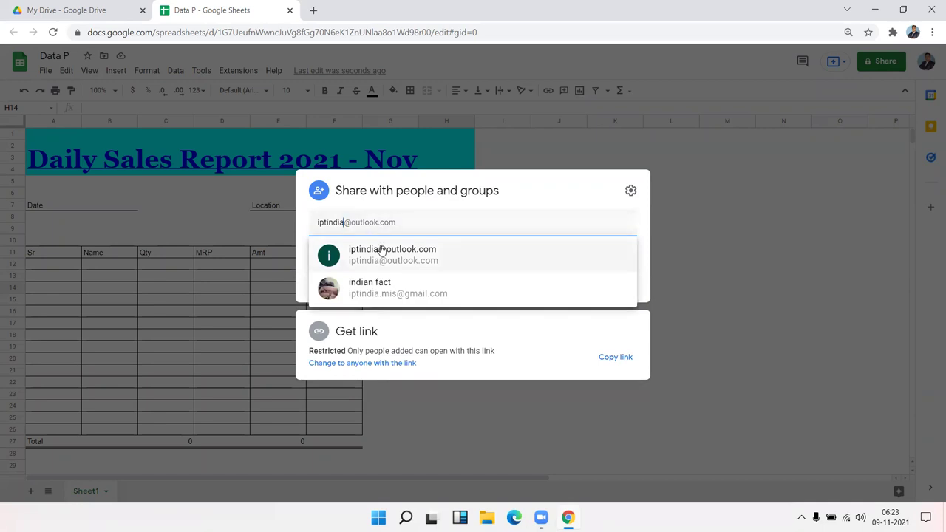
{"action": "left_click", "coordinate": [382, 251]}
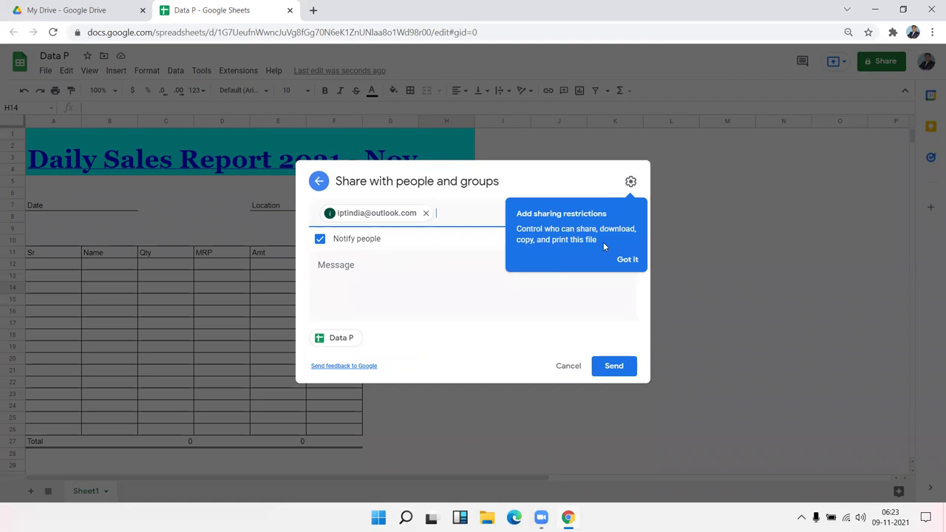
{"action": "left_click", "coordinate": [626, 259]}
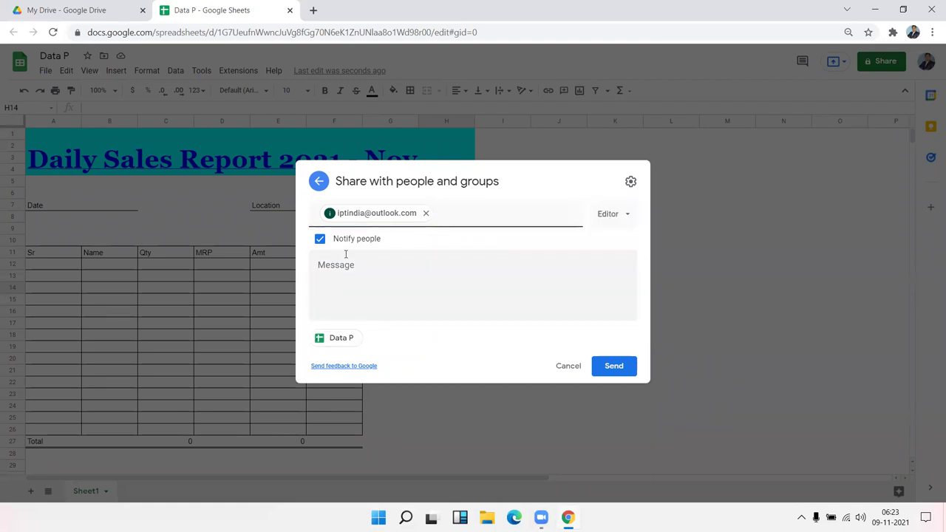
{"action": "left_click", "coordinate": [629, 216]}
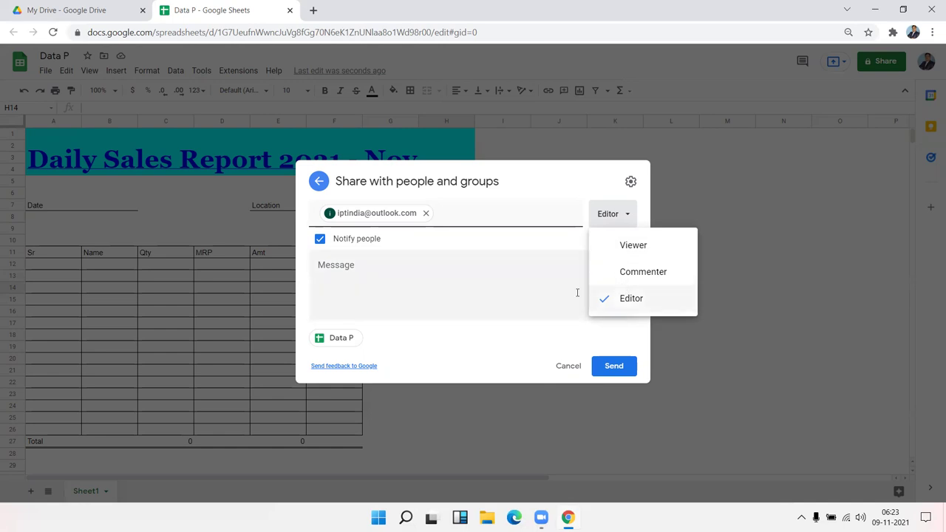
Step: Send the Editor invitation, choosing Share anyway at the non-Google account warning
{"action": "left_click", "coordinate": [507, 363]}
{"action": "left_click", "coordinate": [626, 373]}
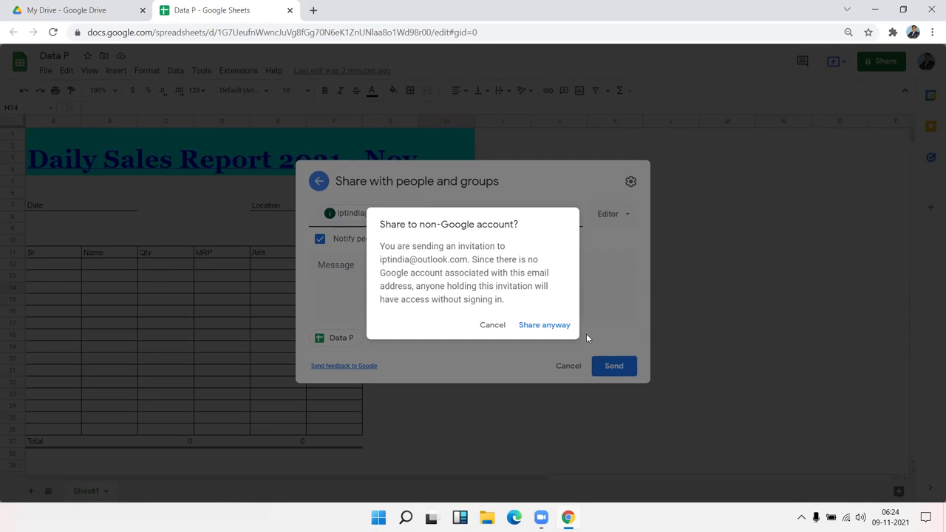
{"action": "left_click", "coordinate": [557, 326]}
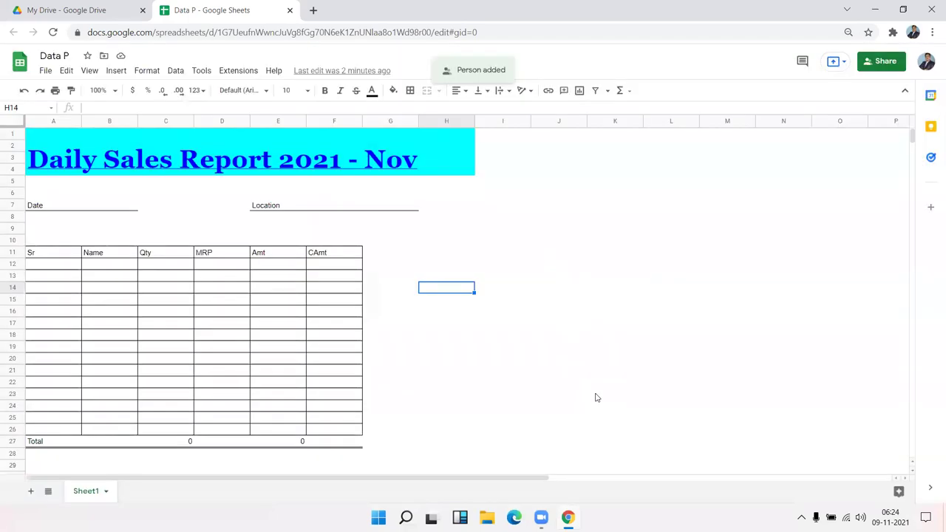
Step: Search 'out' in the Start menu and launch Outlook
{"action": "key", "text": "super"}
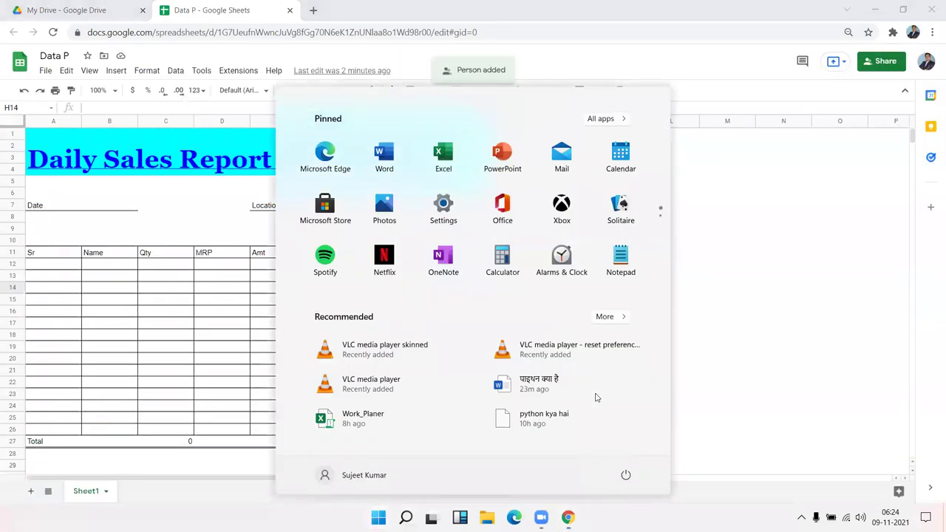
{"action": "type", "text": "out"}
{"action": "left_click", "coordinate": [590, 260]}
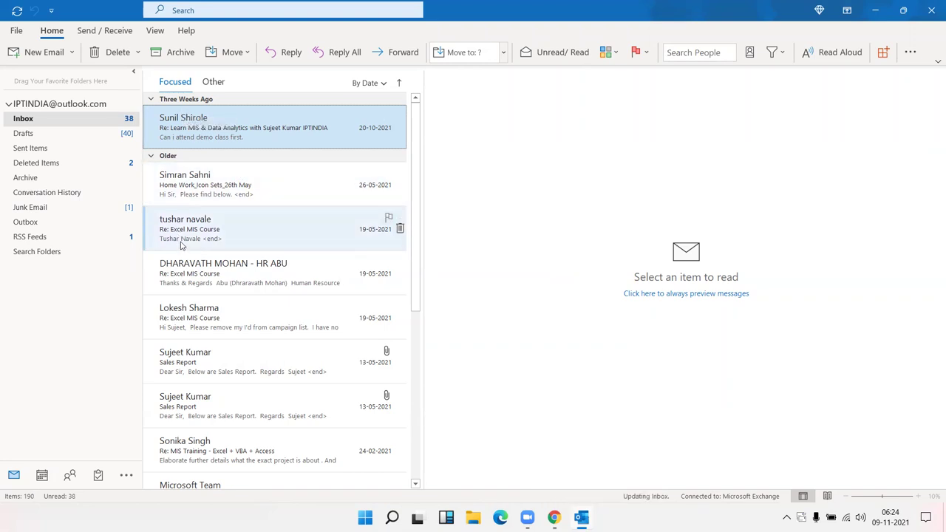
Step: Switch from Outlook back to the Data P report in Google Sheets with Alt+Tab
{"action": "key", "text": "alt+Tab"}
{"action": "key", "text": "Tab"}
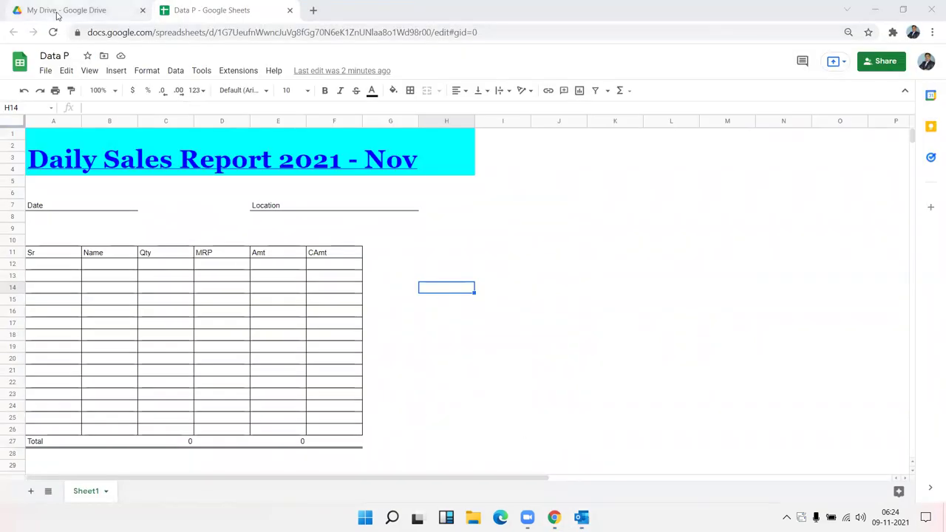
Step: Go to Google Drive's Shared with me page and scroll through the shared files
{"action": "left_click", "coordinate": [58, 12]}
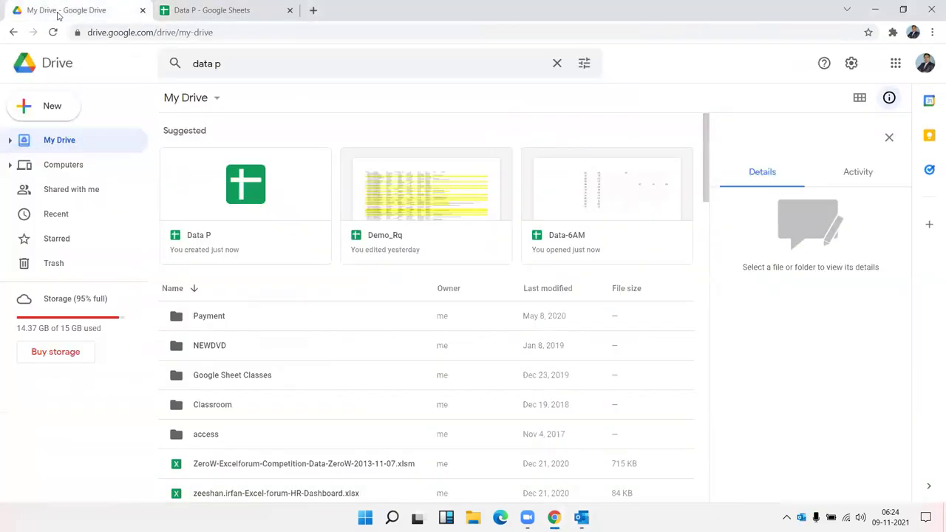
{"action": "left_click", "coordinate": [67, 192]}
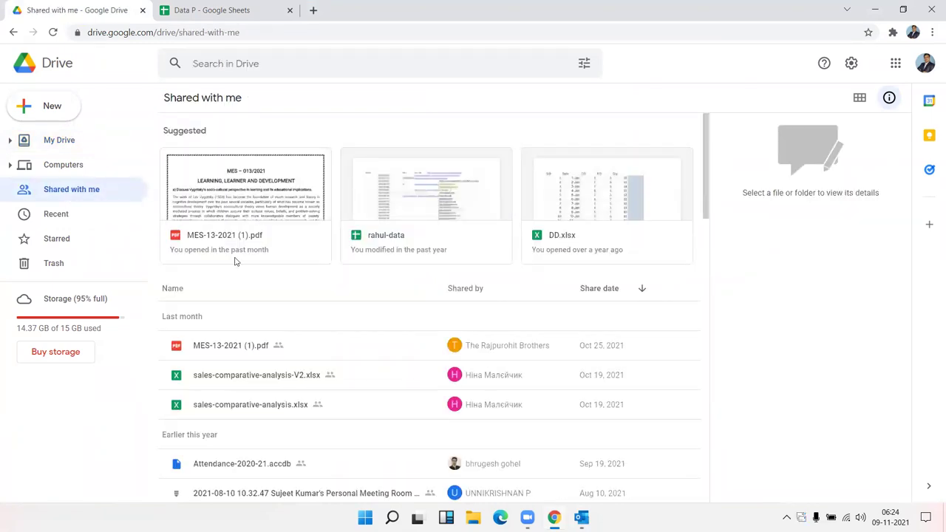
{"action": "scroll", "coordinate": [349, 315], "scroll_direction": "down", "scroll_amount": 3}
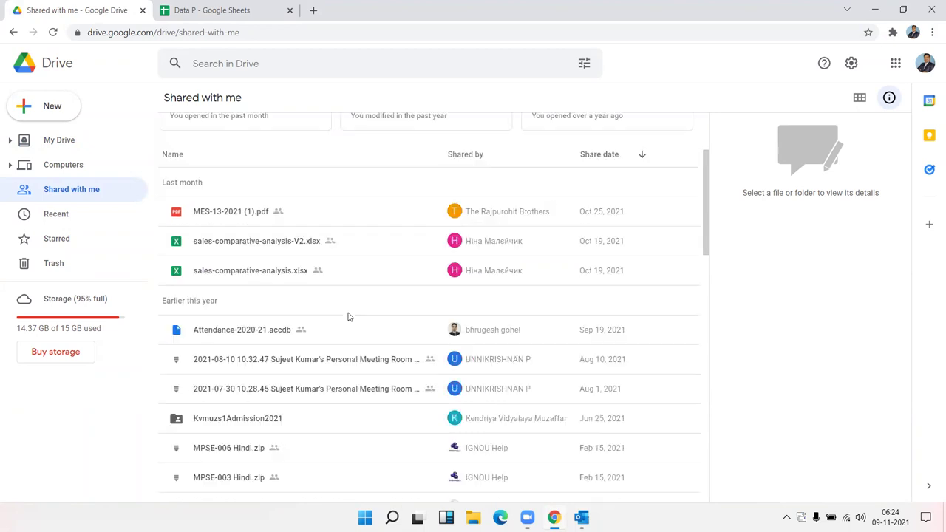
{"action": "scroll", "coordinate": [349, 315], "scroll_direction": "down", "scroll_amount": 5}
{"action": "scroll", "coordinate": [349, 315], "scroll_direction": "down", "scroll_amount": 5}
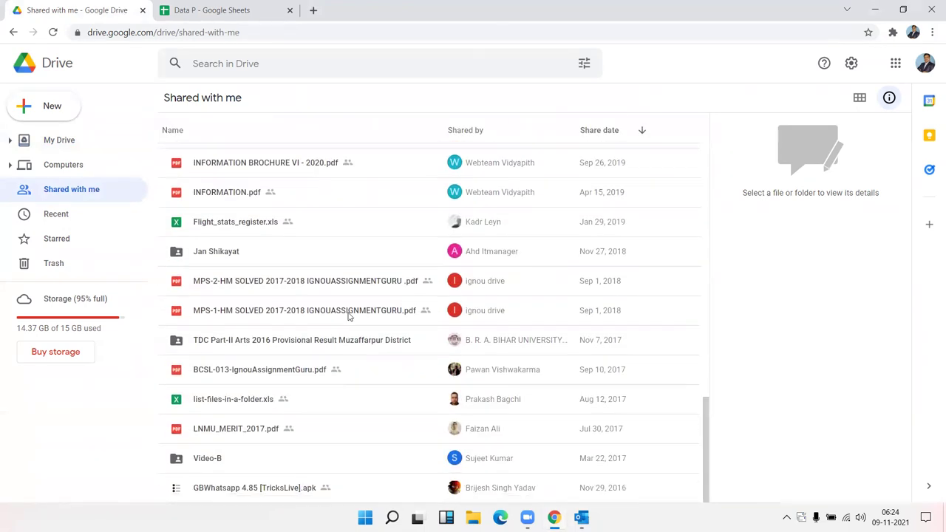
{"action": "scroll", "coordinate": [341, 378], "scroll_direction": "up", "scroll_amount": 4}
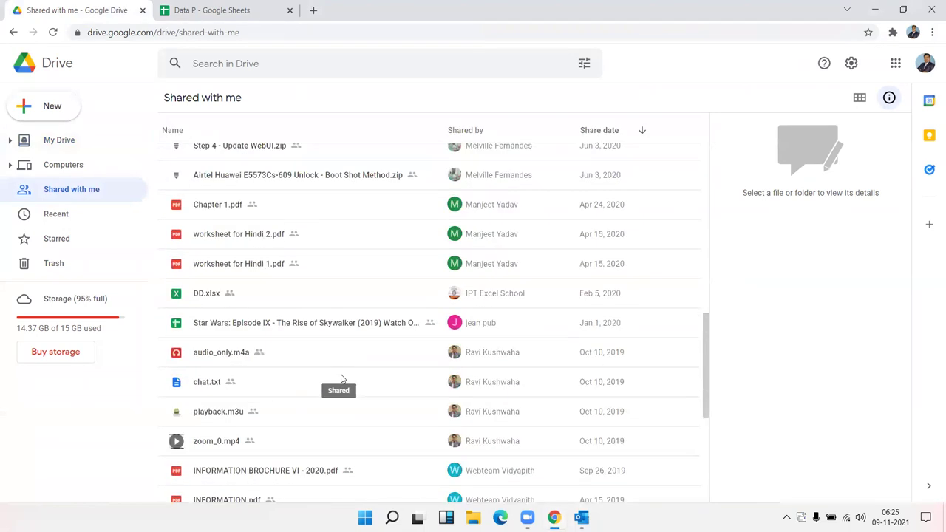
{"action": "scroll", "coordinate": [341, 378], "scroll_direction": "up", "scroll_amount": 8}
{"action": "scroll", "coordinate": [341, 379], "scroll_direction": "up", "scroll_amount": 2}
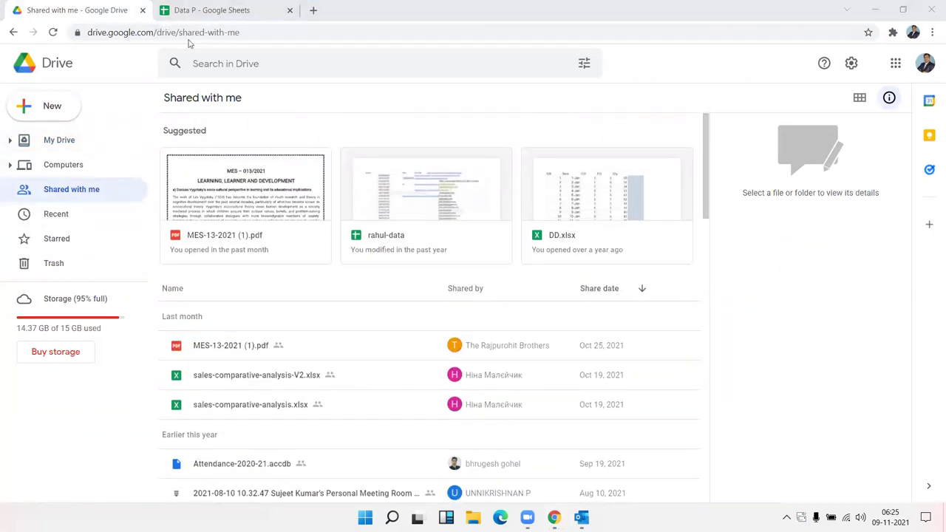
Step: In Outlook, open the Data P sharing email, load its pictures, and open the shared spreadsheet
{"action": "left_click", "coordinate": [582, 518]}
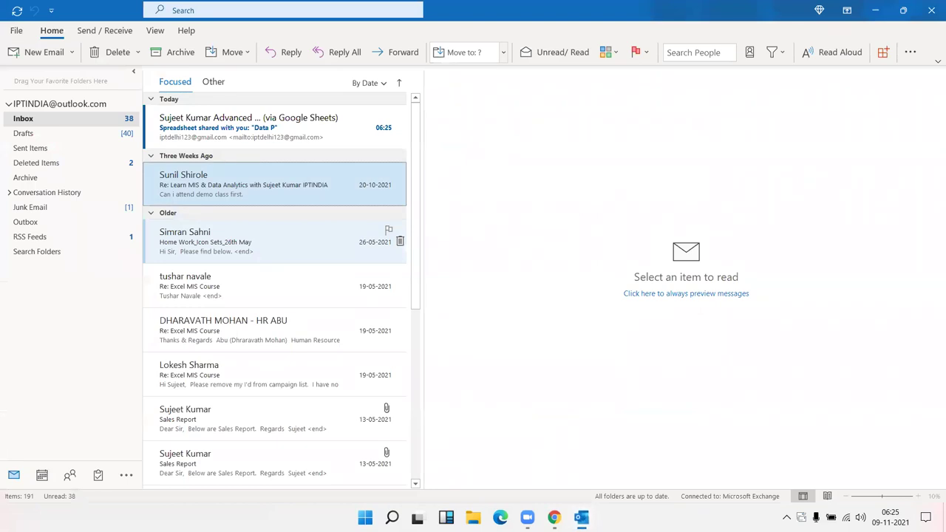
{"action": "left_click", "coordinate": [285, 146]}
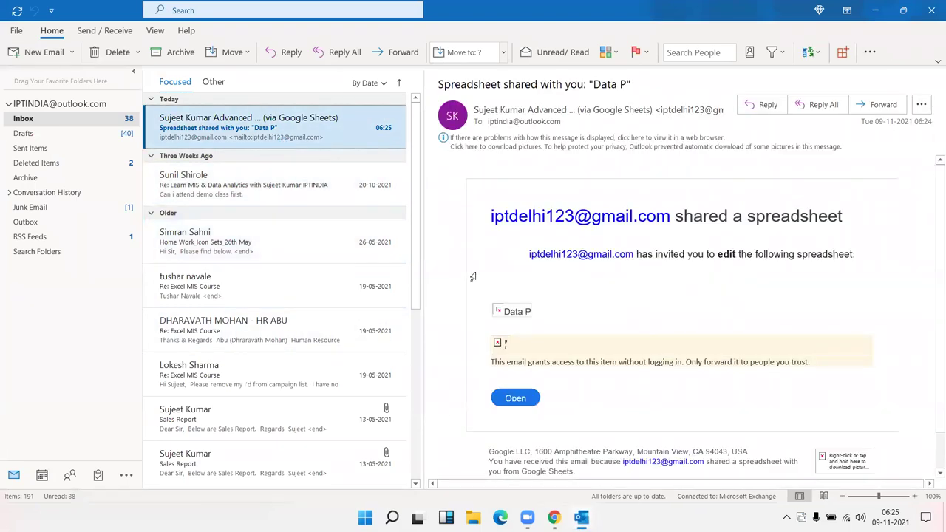
{"action": "left_click", "coordinate": [664, 142]}
{"action": "left_click", "coordinate": [673, 147]}
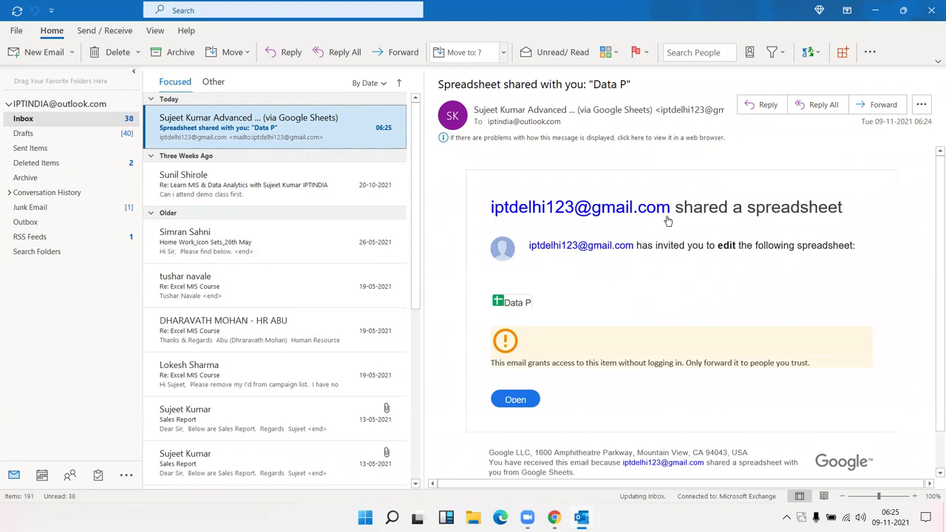
{"action": "left_click", "coordinate": [520, 401]}
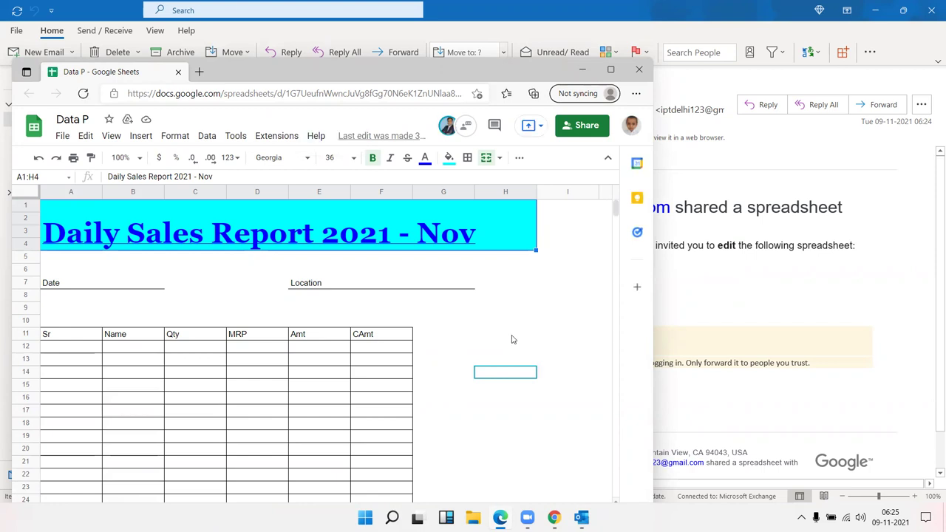
Step: Enter 9/11 as the report date in cell B7
{"action": "left_click", "coordinate": [232, 373]}
{"action": "left_click", "coordinate": [338, 372]}
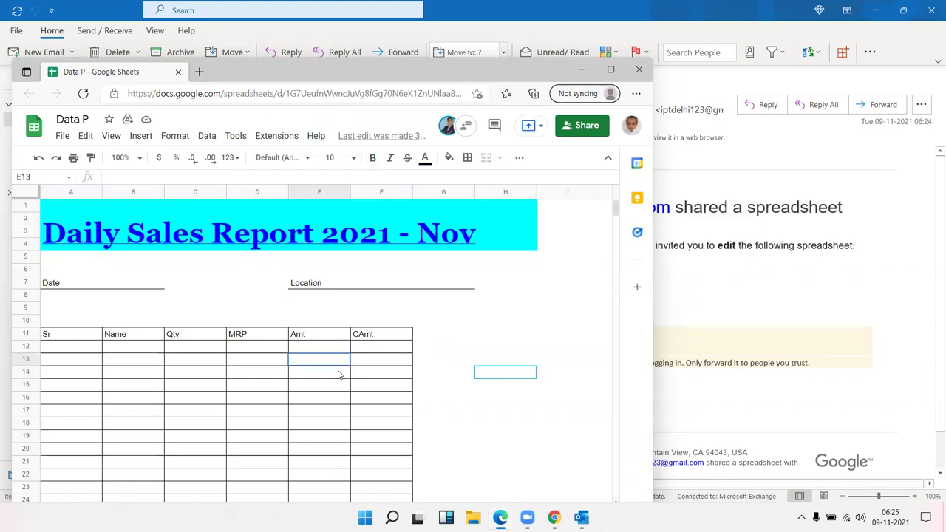
{"action": "left_click", "coordinate": [373, 376]}
{"action": "left_click", "coordinate": [378, 412]}
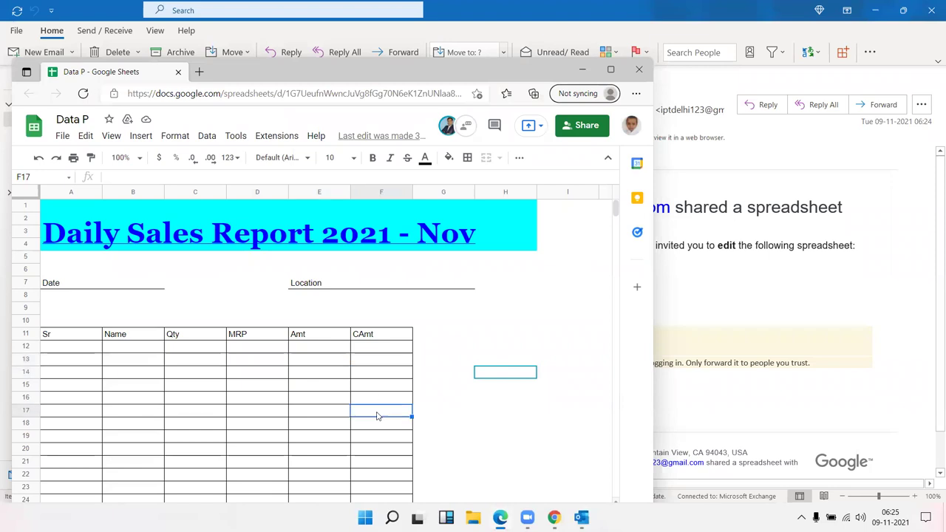
{"action": "left_click", "coordinate": [97, 285]}
{"action": "left_click", "coordinate": [117, 289]}
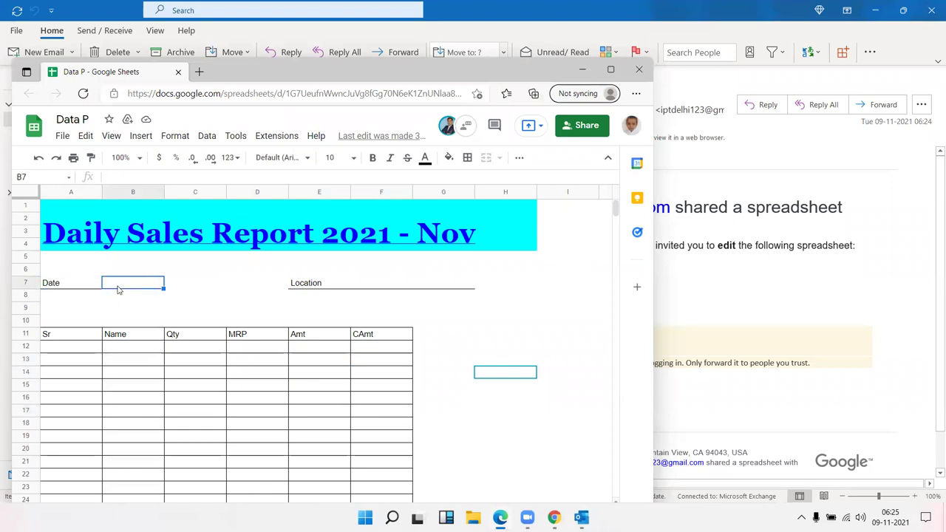
{"action": "type", "text": "7/"}
{"action": "key", "text": "BackSpace"}
{"action": "key", "text": "BackSpace"}
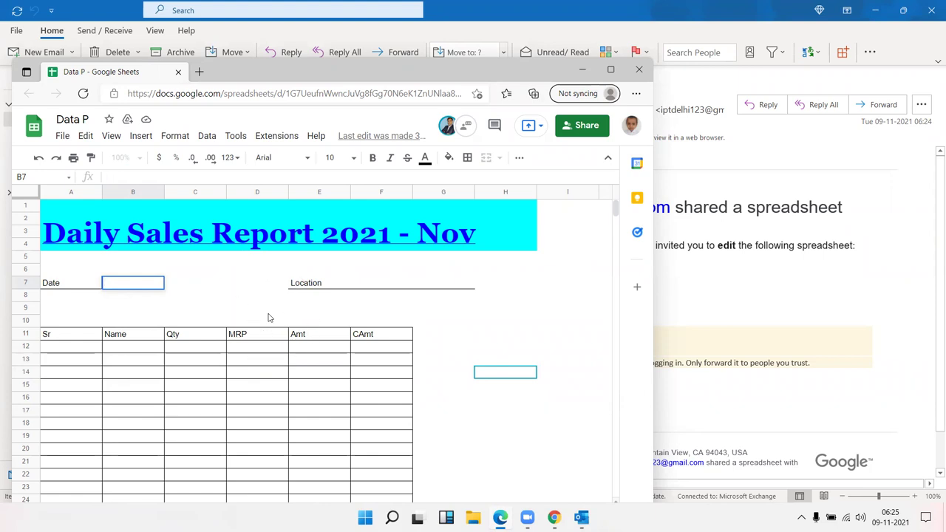
{"action": "type", "text": "9/11"}
{"action": "key", "text": "Return"}
{"action": "key", "text": "Up"}
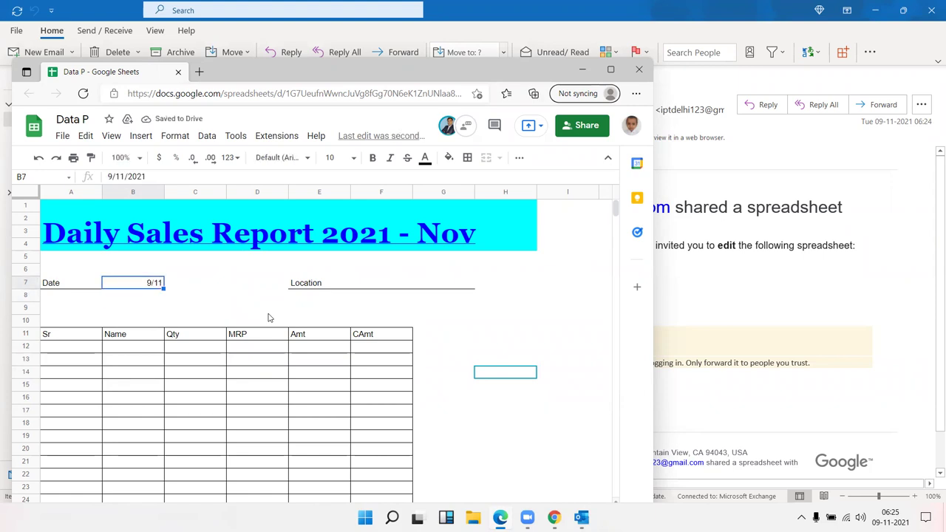
Step: Enter Muzaffarpur as the location in F7 and close the spreadsheet window
{"action": "key", "text": "Tab"}
{"action": "key", "text": "Tab"}
{"action": "key", "text": "Tab"}
{"action": "key", "text": "Tab"}
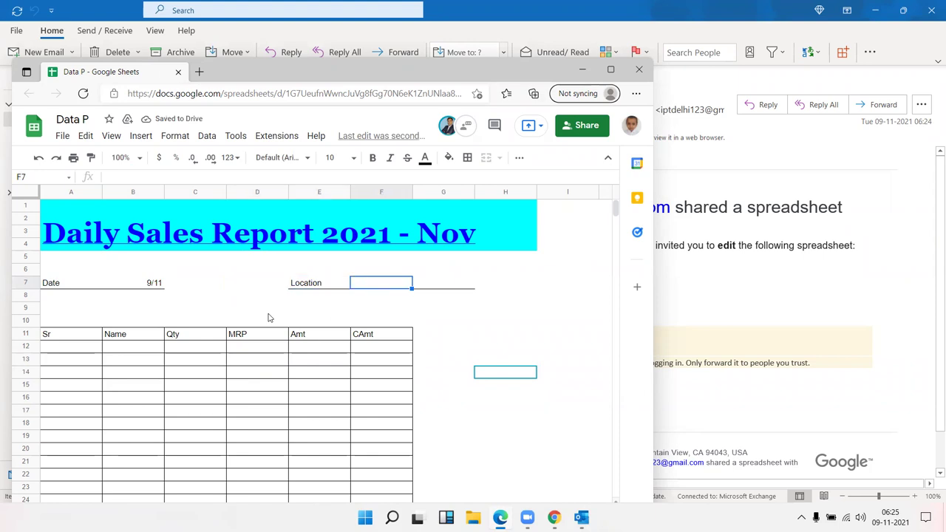
{"action": "type", "text": "Muzaffarpur"}
{"action": "key", "text": "Return"}
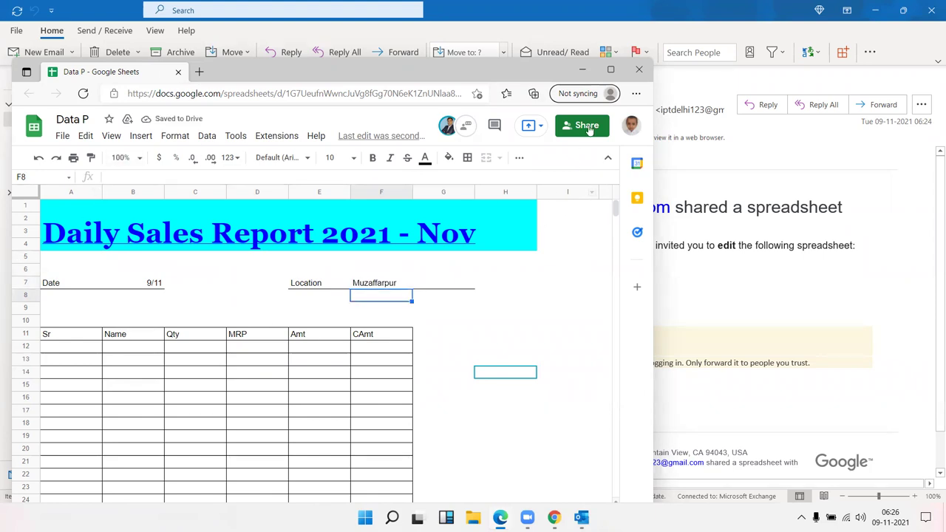
{"action": "left_click", "coordinate": [637, 71]}
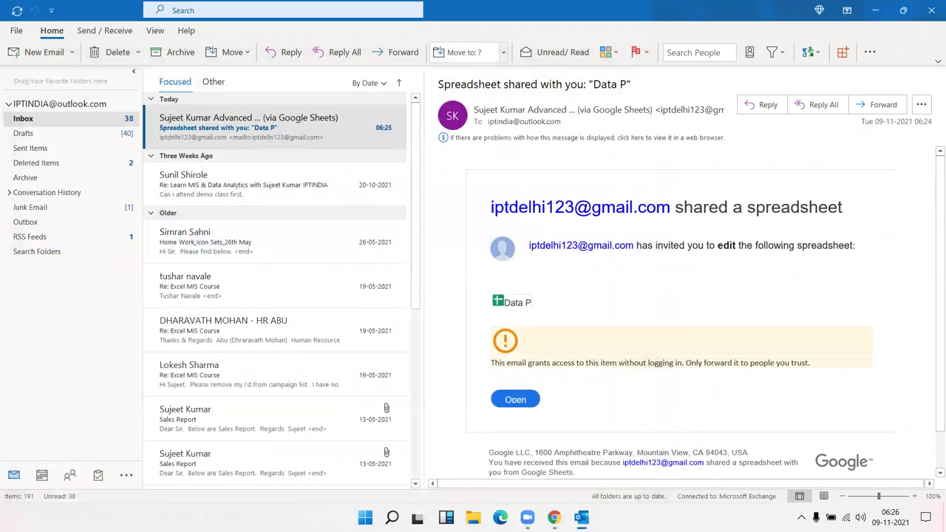
Step: Return to the Data P sheet in Chrome and confirm B7 shows 9/11 and F7 shows Muzaffarpur
{"action": "left_click", "coordinate": [554, 517]}
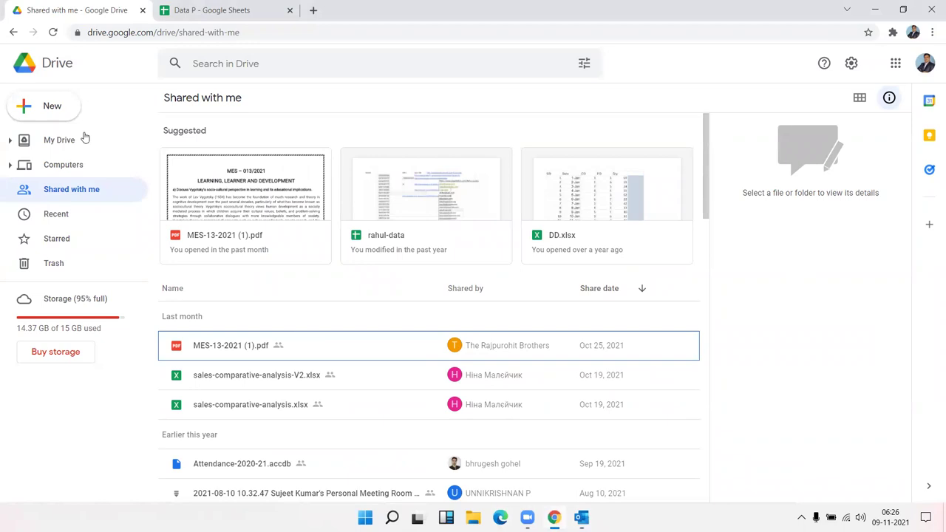
{"action": "left_click", "coordinate": [181, 18]}
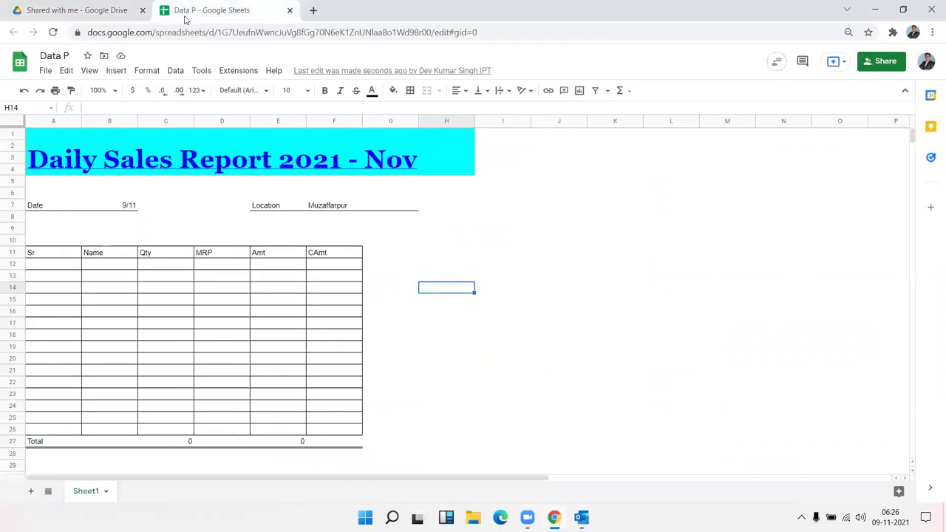
{"action": "left_click", "coordinate": [132, 210]}
{"action": "left_click", "coordinate": [355, 204]}
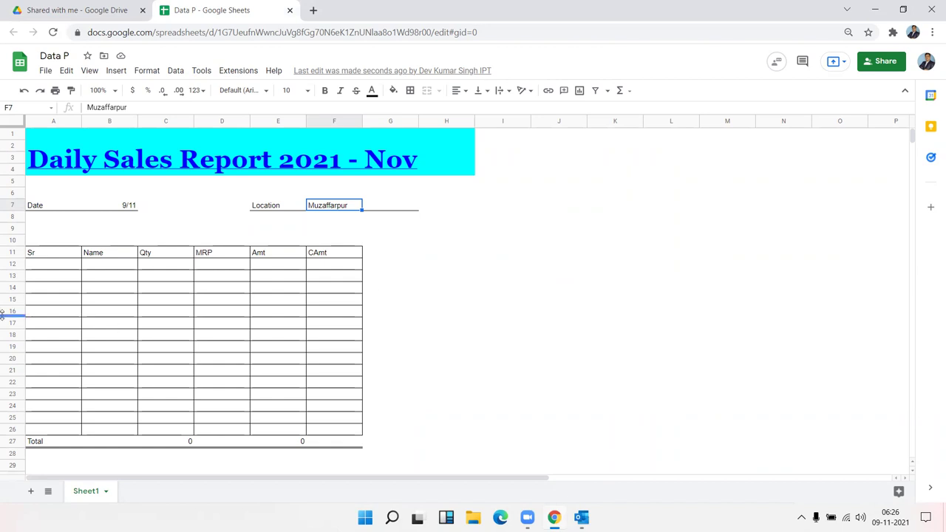
{"action": "left_click", "coordinate": [46, 71]}
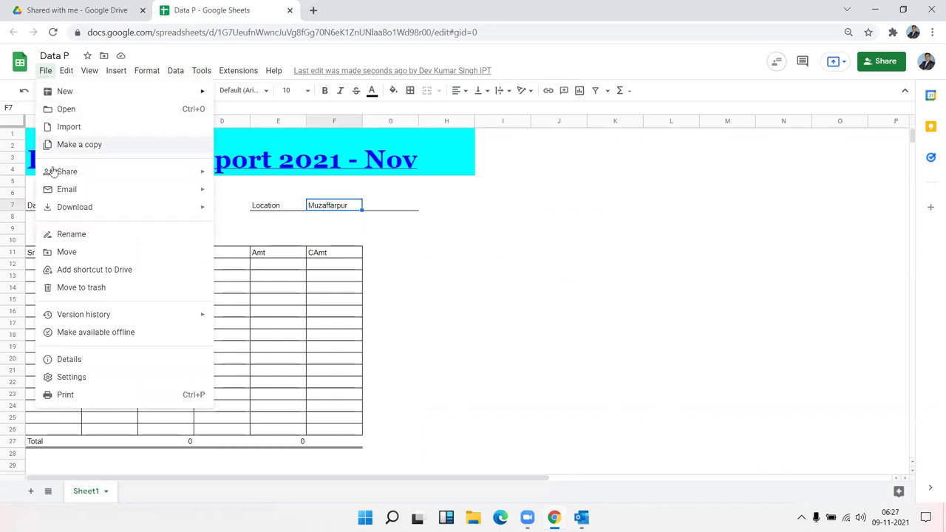
Step: Download the sheet as Microsoft Excel (.xlsx) and open Data P.xlsx from the download bar
{"action": "mouse_move", "coordinate": [77, 209]}
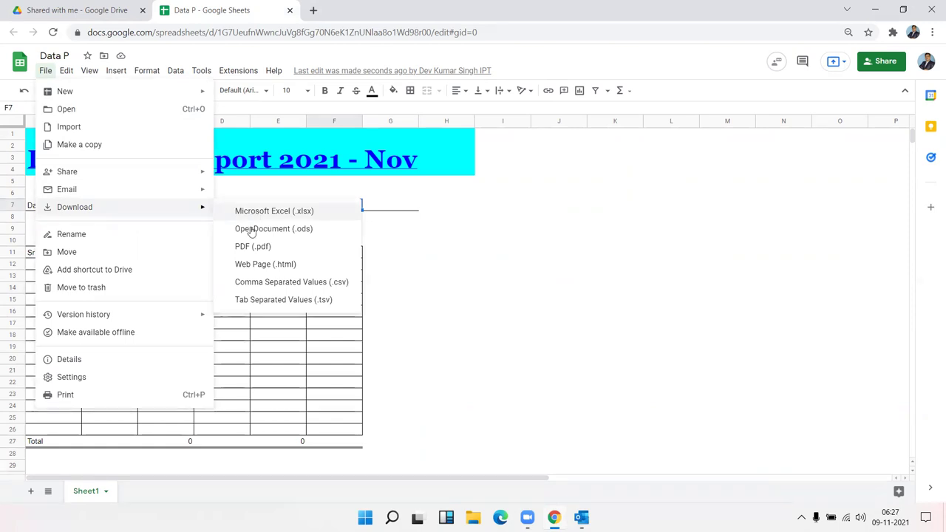
{"action": "left_click", "coordinate": [260, 216]}
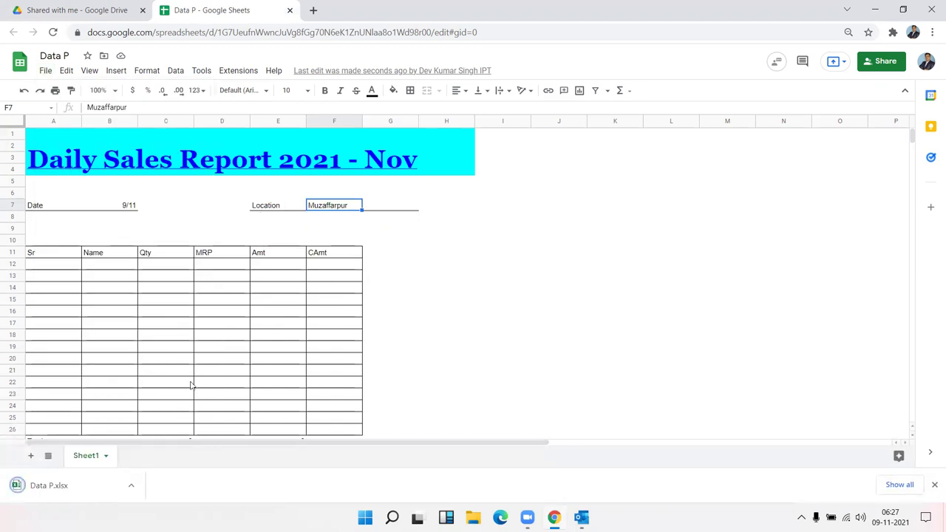
{"action": "left_click", "coordinate": [58, 497]}
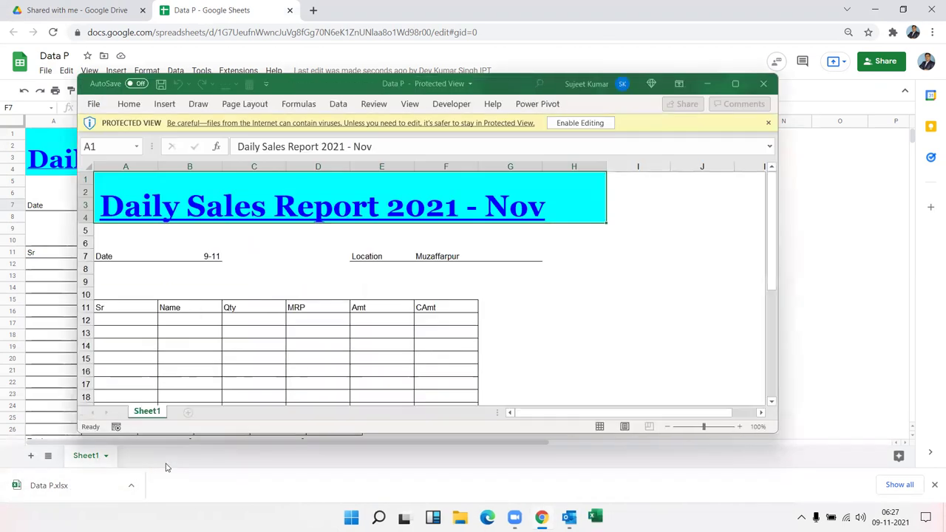
Step: Maximize Excel, enable editing, inspect the C27 and E27 total formulas, then close Excel
{"action": "left_click", "coordinate": [735, 83]}
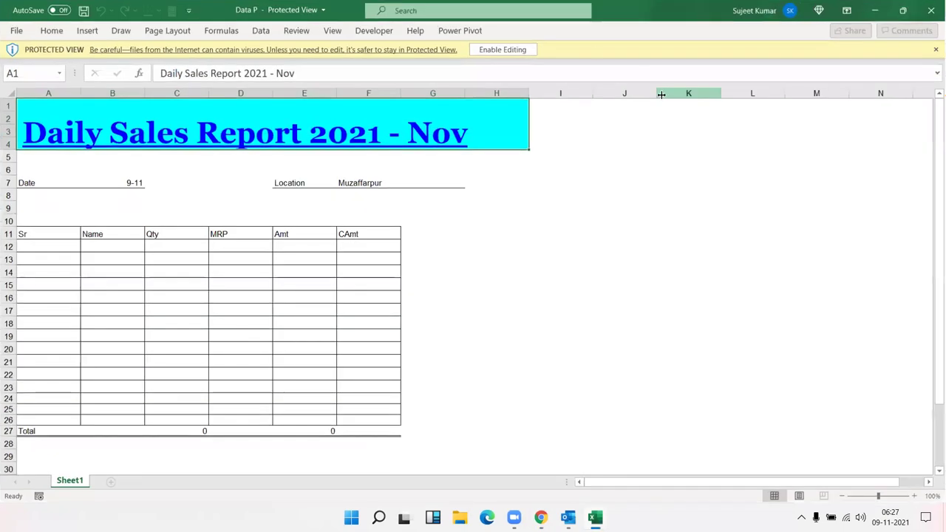
{"action": "left_click", "coordinate": [502, 50]}
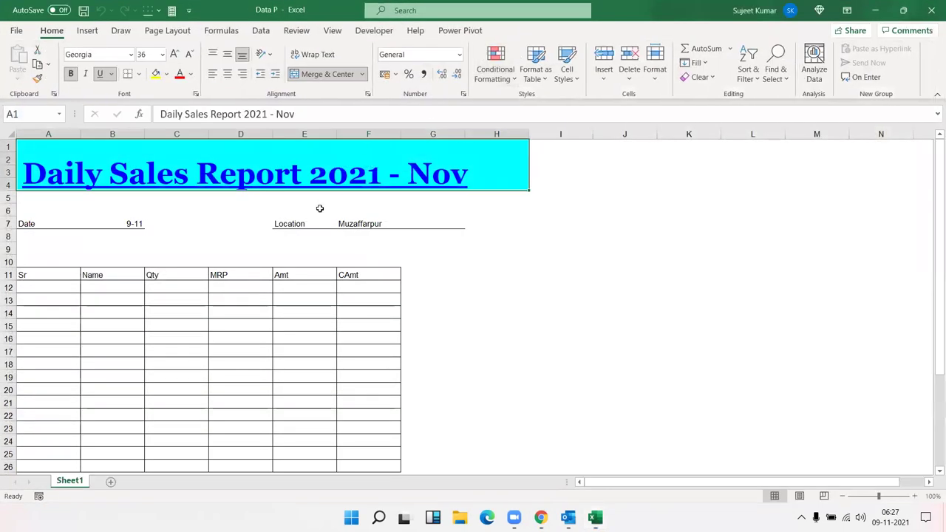
{"action": "scroll", "coordinate": [314, 214], "scroll_direction": "down", "scroll_amount": 5}
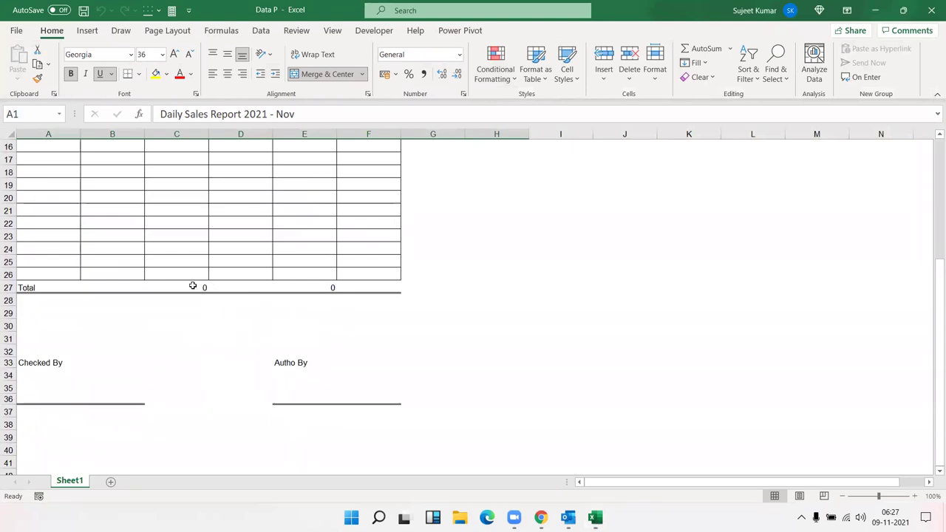
{"action": "left_click", "coordinate": [192, 286]}
{"action": "left_click", "coordinate": [318, 289]}
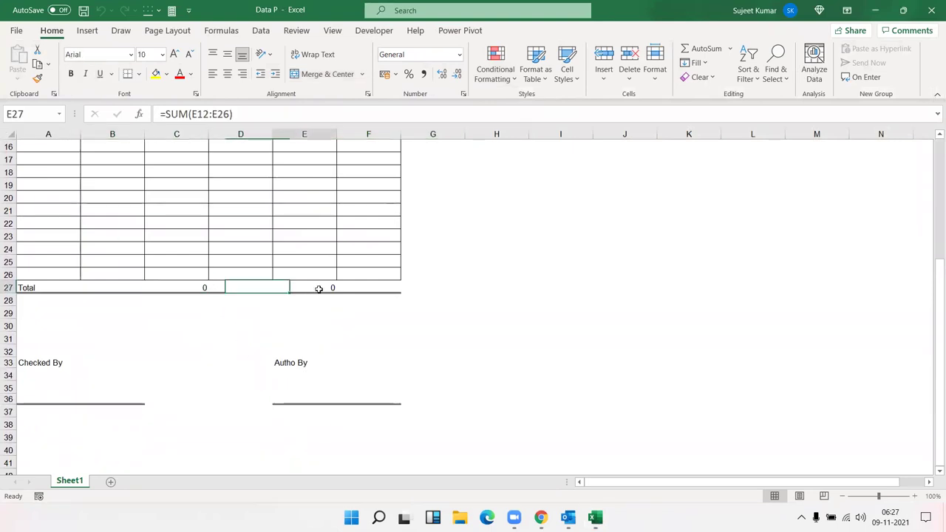
{"action": "scroll", "coordinate": [329, 281], "scroll_direction": "up", "scroll_amount": 5}
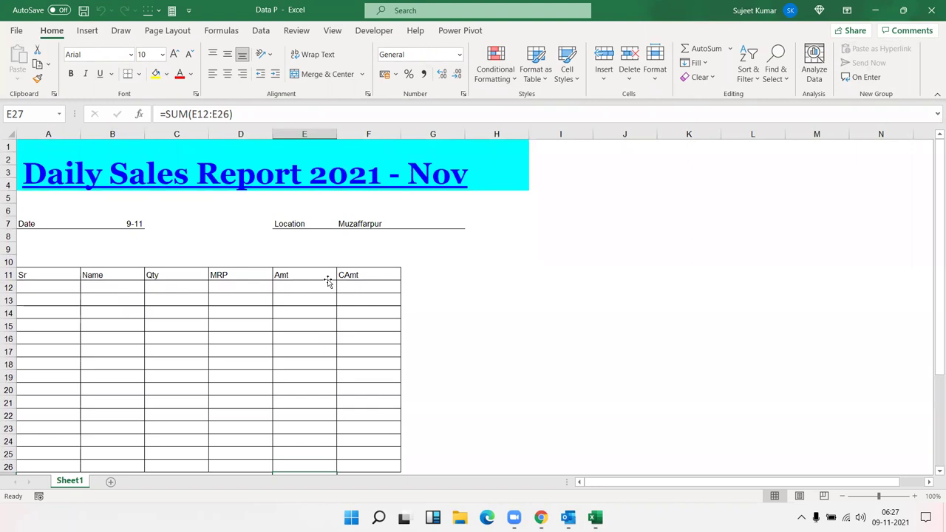
{"action": "left_click", "coordinate": [283, 311]}
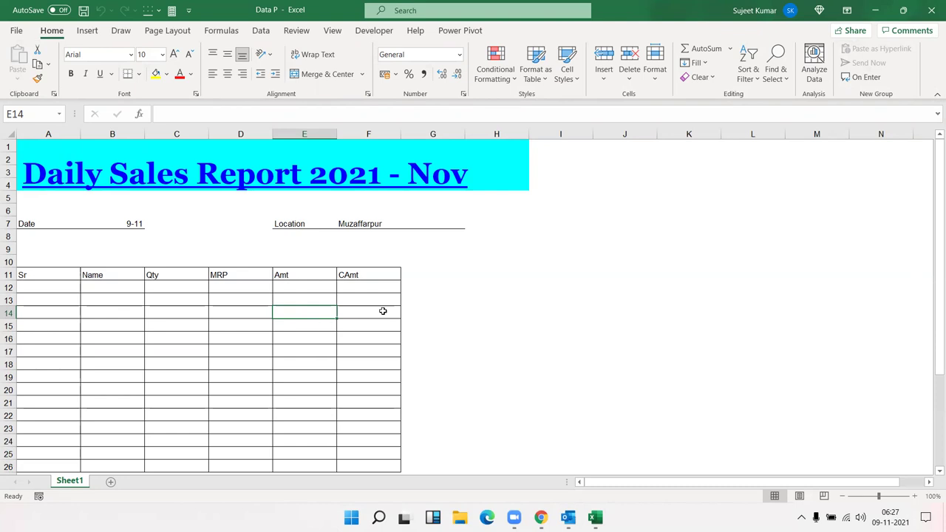
{"action": "scroll", "coordinate": [383, 311], "scroll_direction": "down", "scroll_amount": 10}
{"action": "scroll", "coordinate": [383, 311], "scroll_direction": "up", "scroll_amount": 10}
{"action": "key", "text": "alt+F4"}
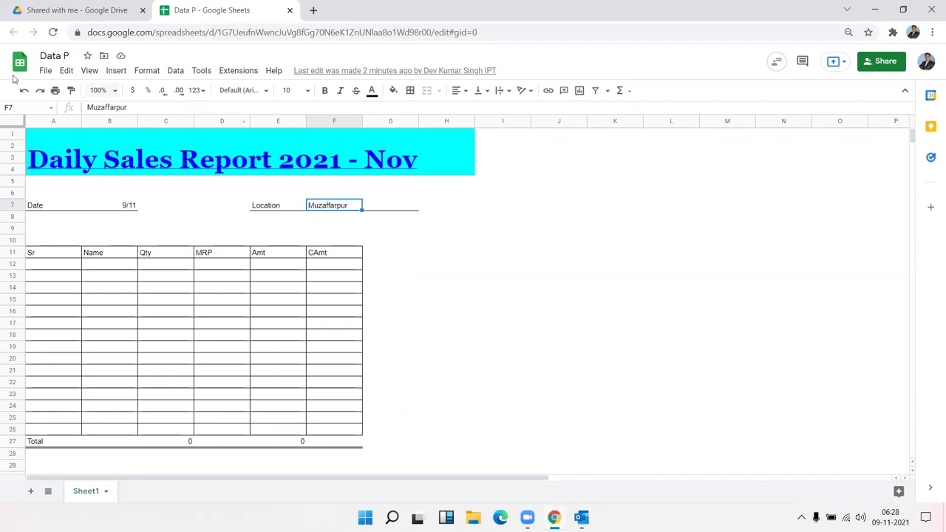
{"action": "left_click", "coordinate": [46, 73]}
{"action": "mouse_move", "coordinate": [58, 95]}
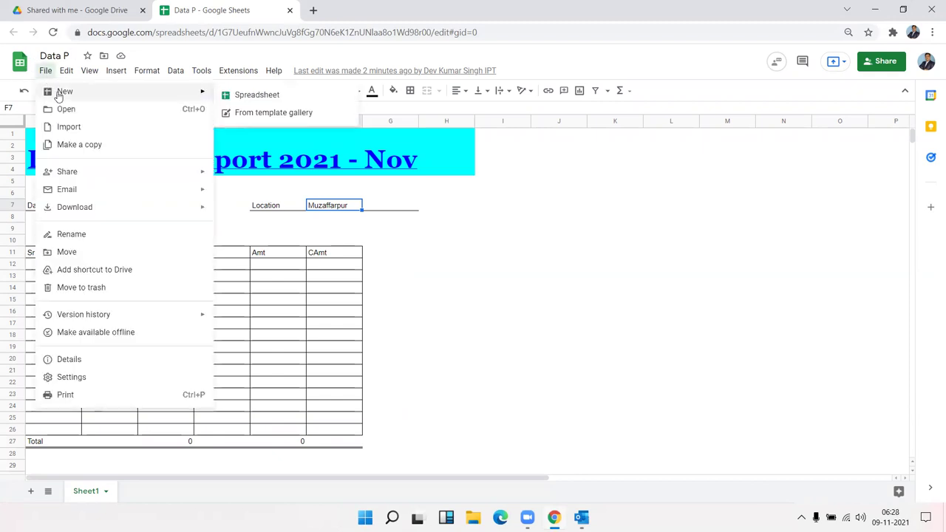
{"action": "left_click", "coordinate": [529, 300]}
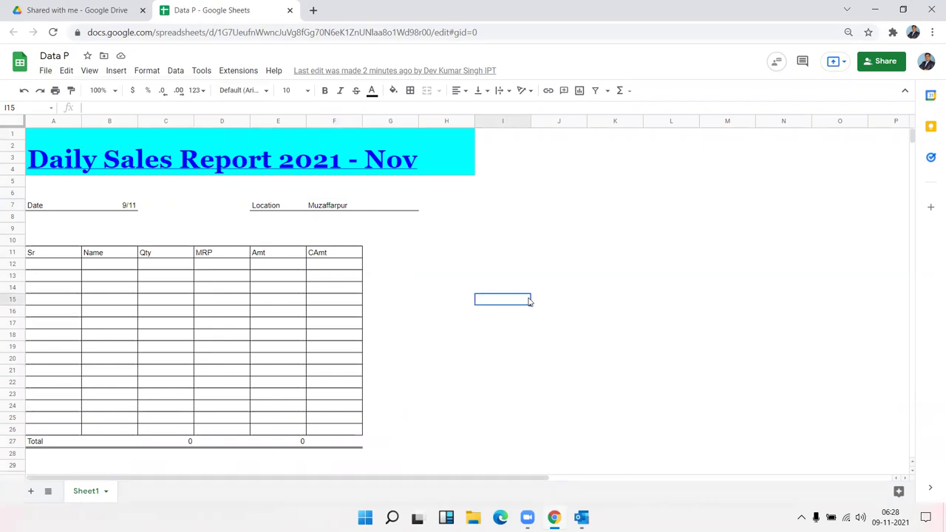